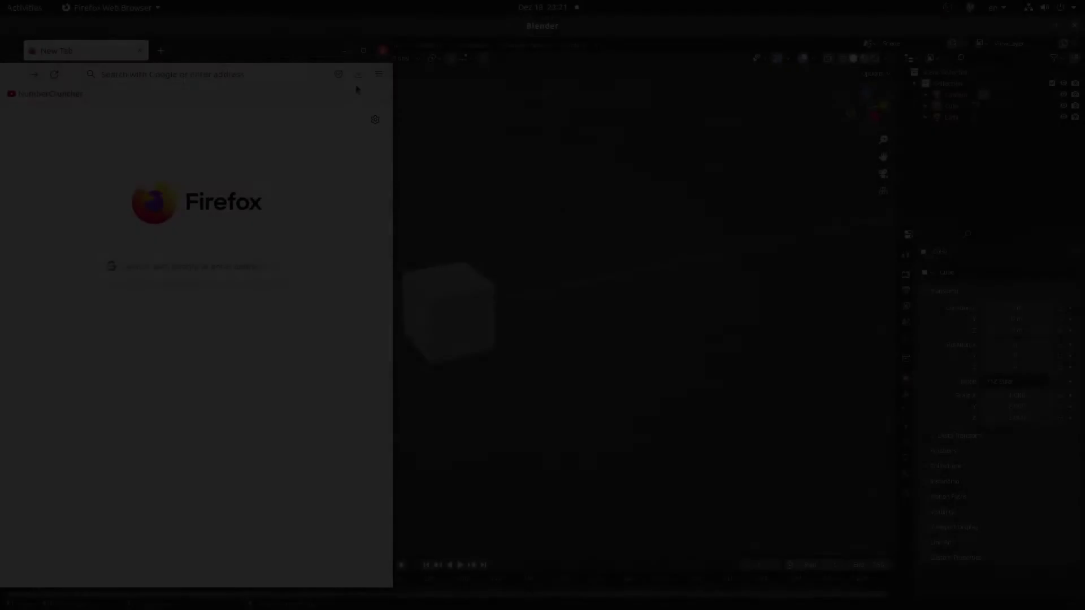
Load the RiemannSphere GitHub repository and open its riemann_sphere.py file
click(184, 74)
text(https://github.com/mathelehrer/RiemannSphere)
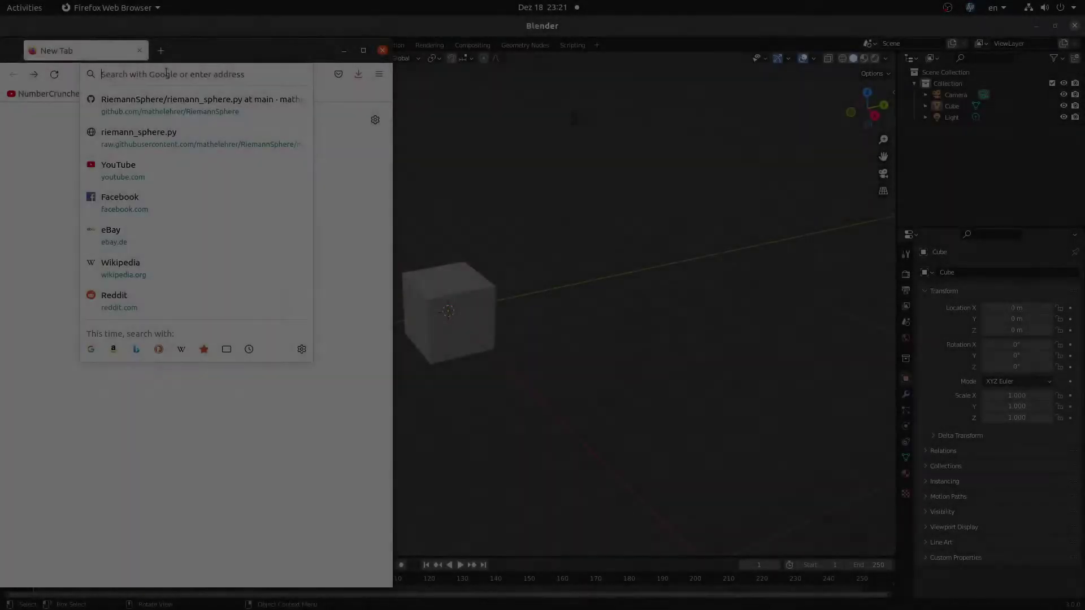
key(Return)
click(184, 320)
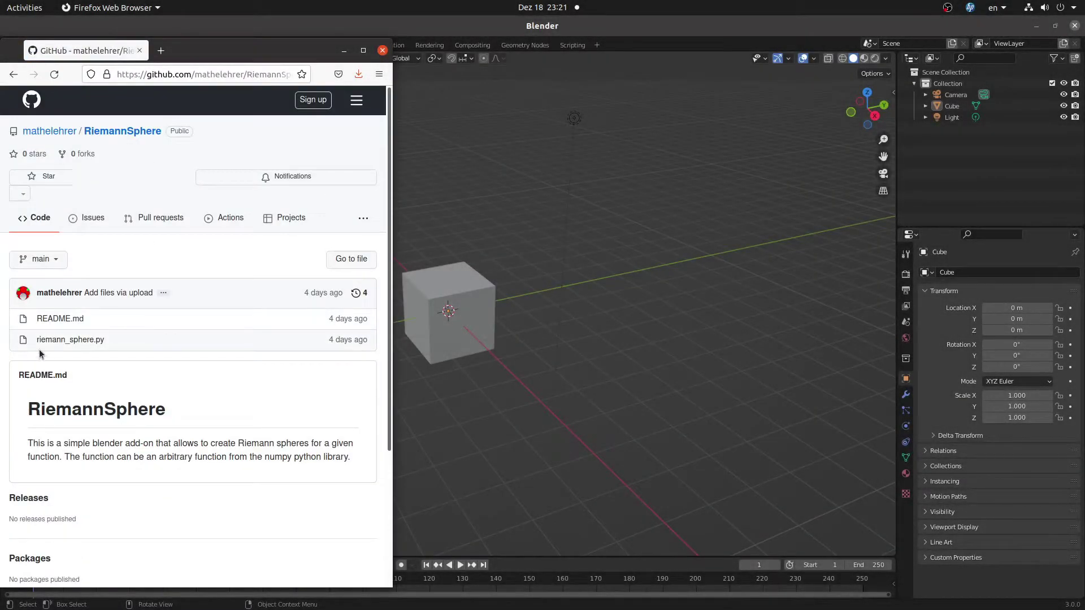
click(119, 341)
Save the raw riemann_sphere.py script to disk and return to Blender
click(365, 326)
click(336, 346)
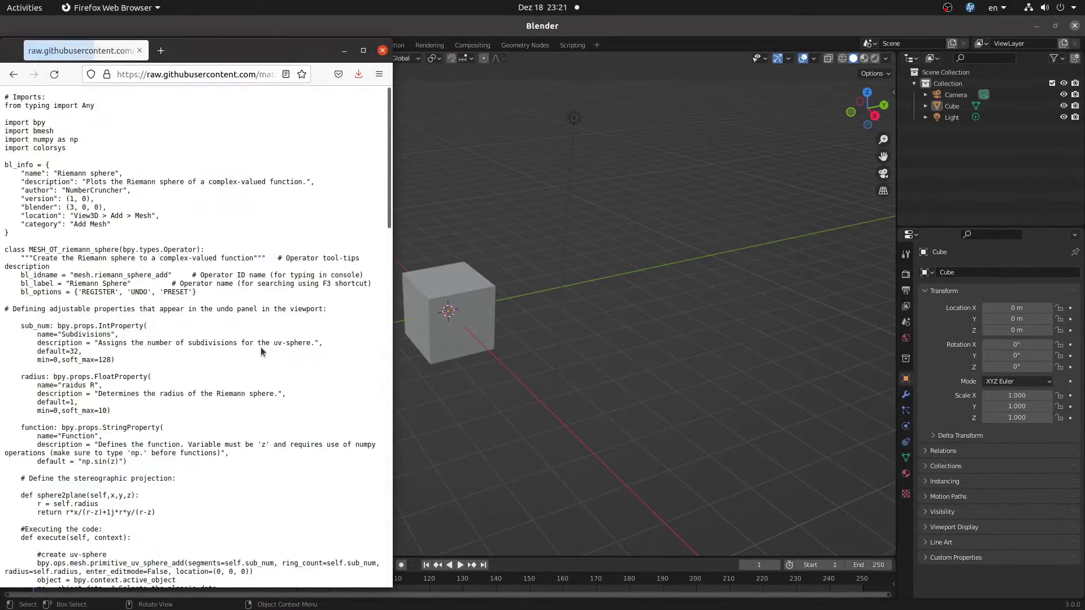
right_click(127, 330)
click(177, 354)
click(669, 64)
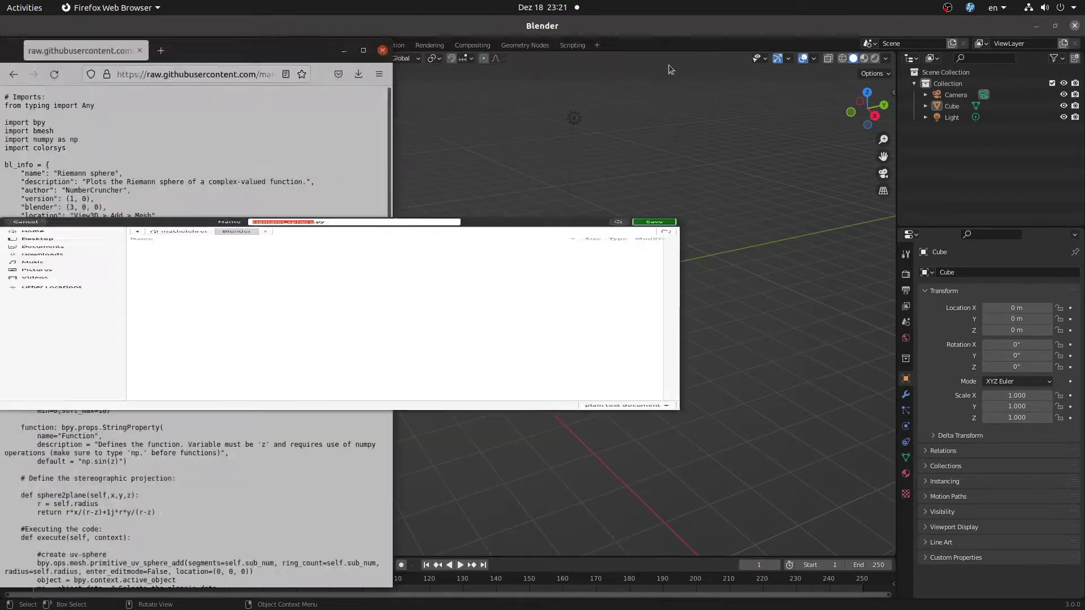
key(alt+Tab)
click(43, 44)
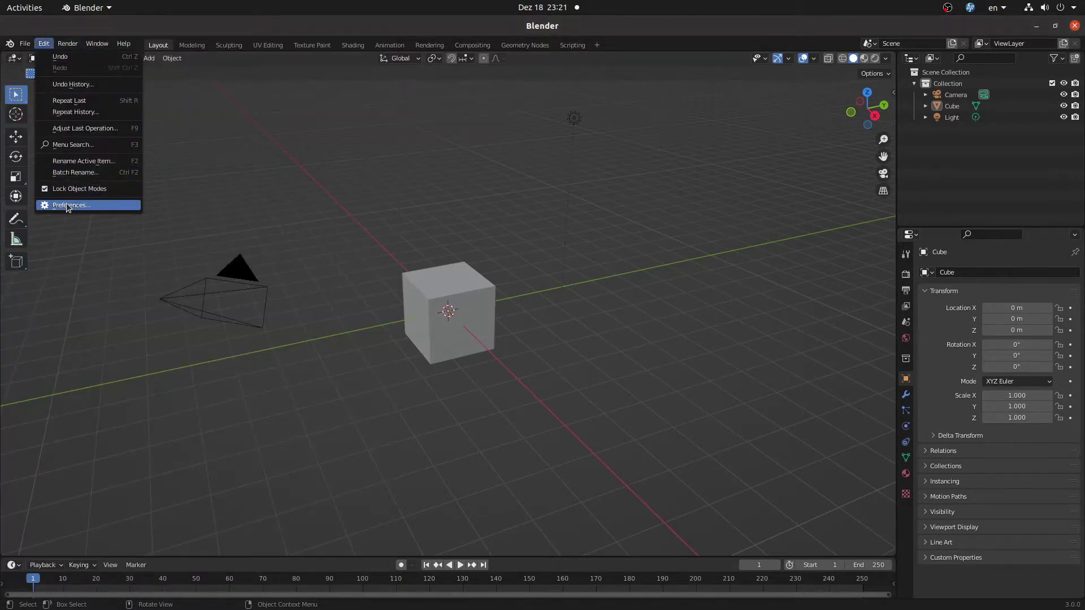
Install riemann_sphere.py as a Blender add-on and search the add-on list for 'Riem'
click(63, 207)
click(45, 182)
click(298, 90)
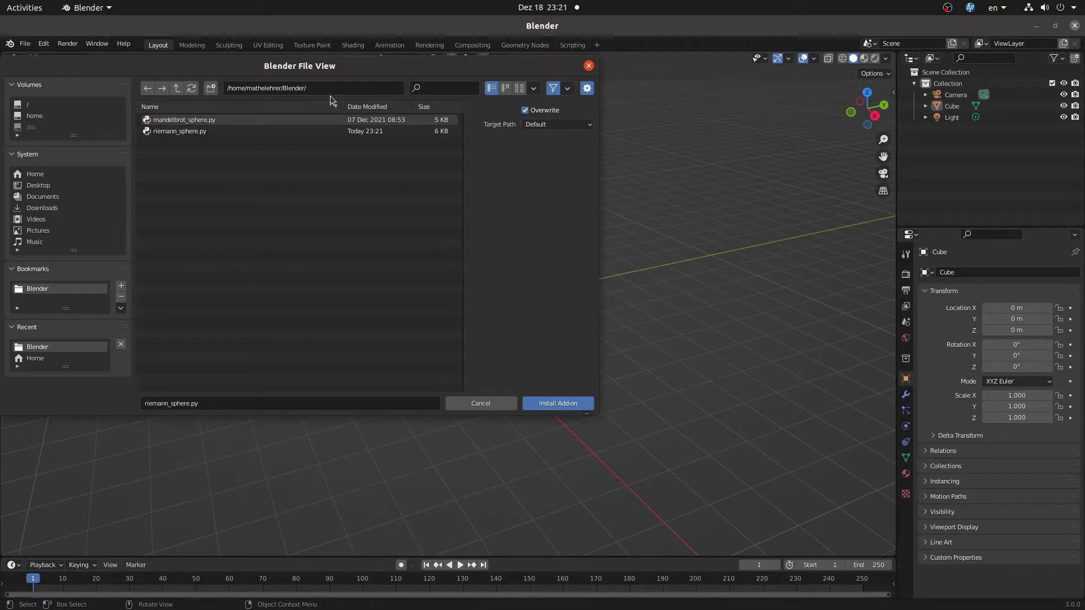
click(260, 133)
click(559, 402)
click(318, 102)
key(BackSpace)
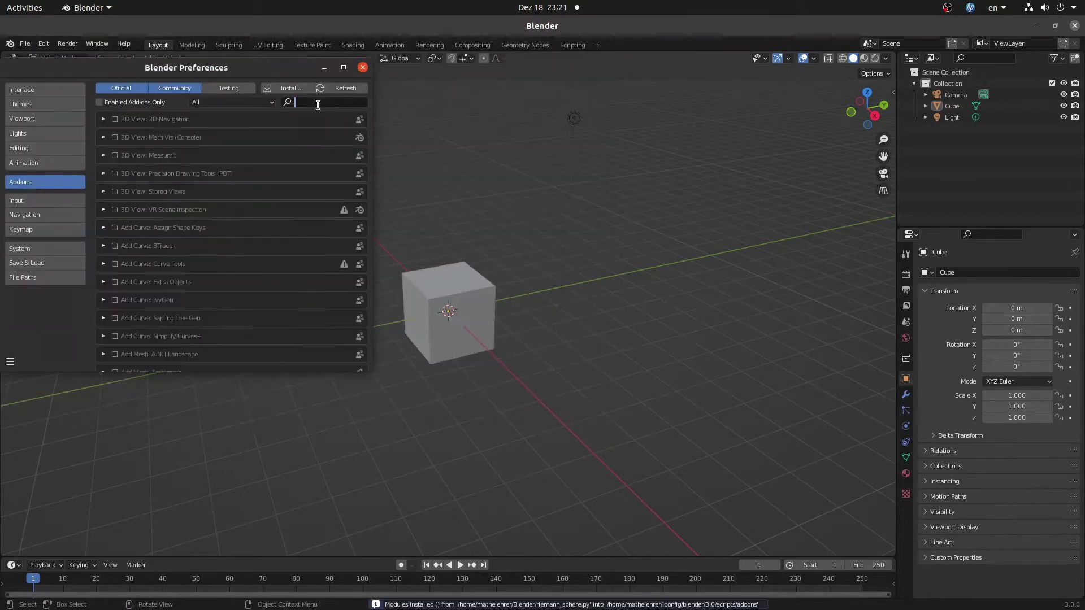
text(Riem)
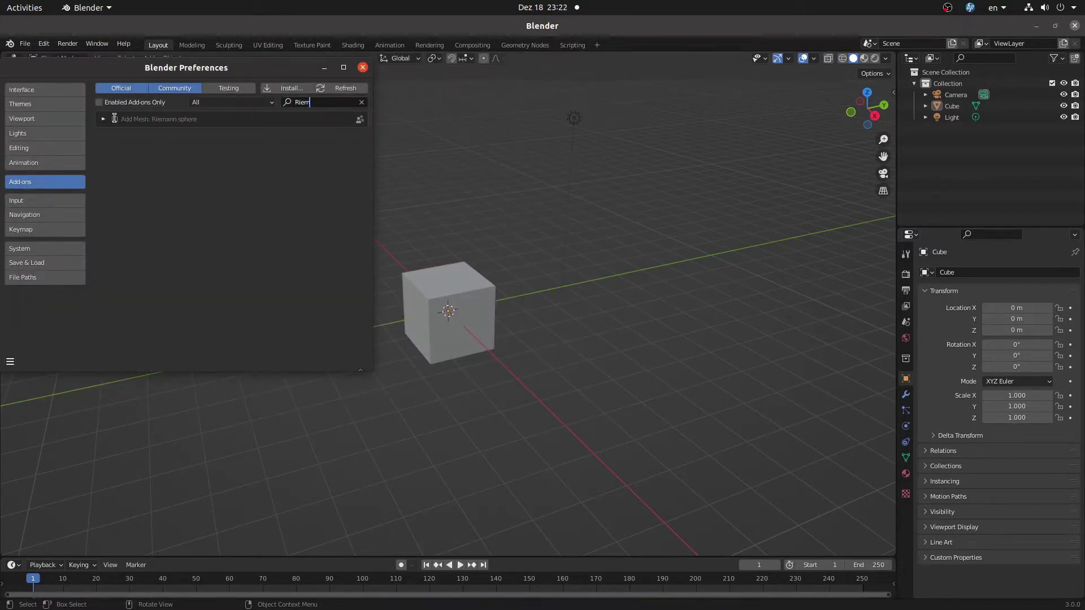
click(362, 67)
Delete the default cube and add a Riemann Sphere mesh in its place
click(454, 310)
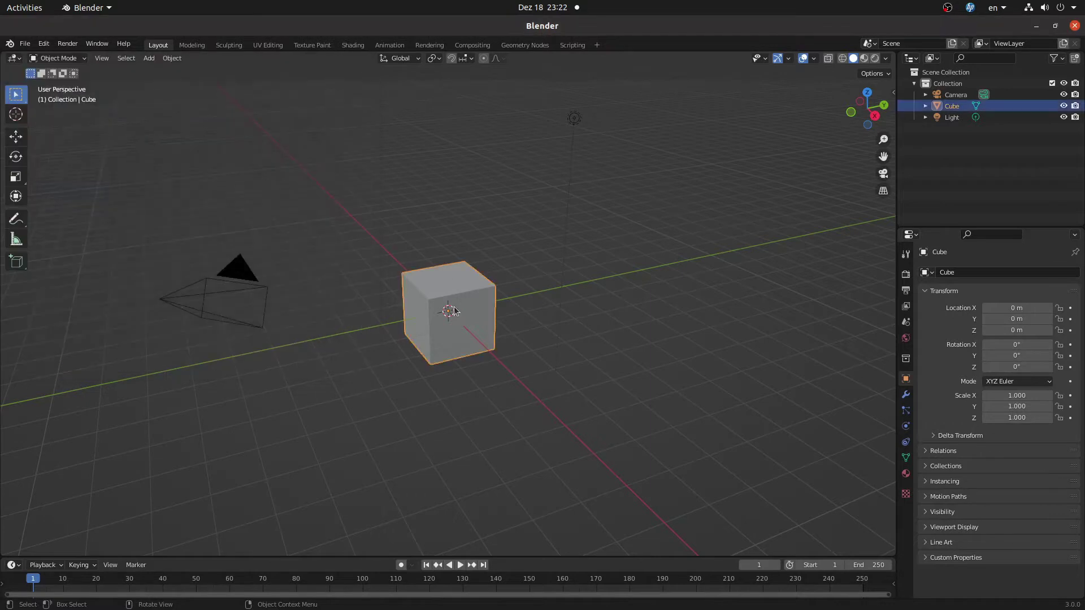
key(x)
click(452, 307)
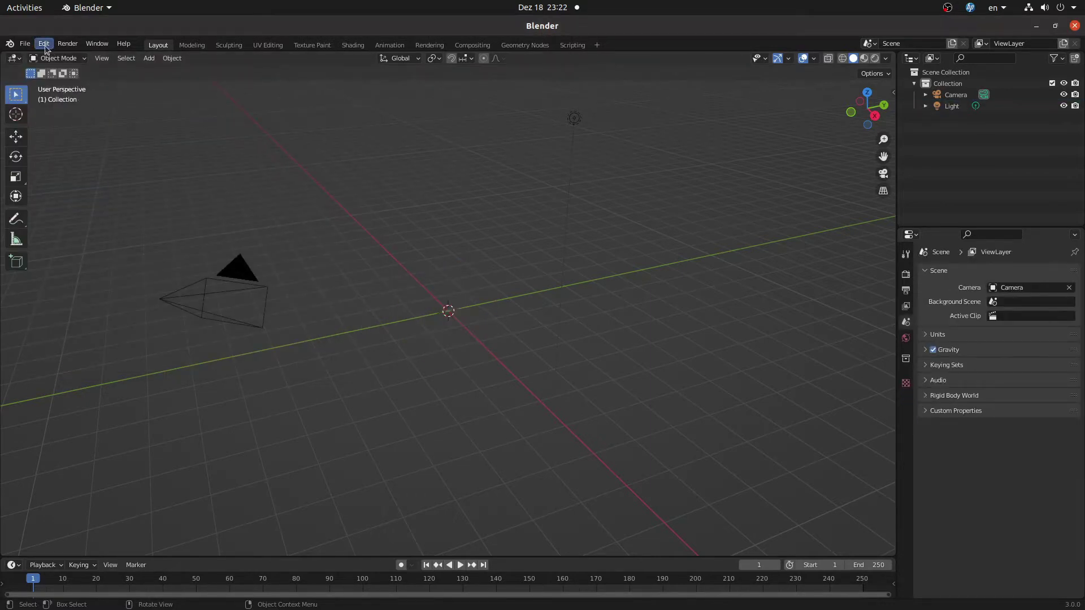
click(150, 58)
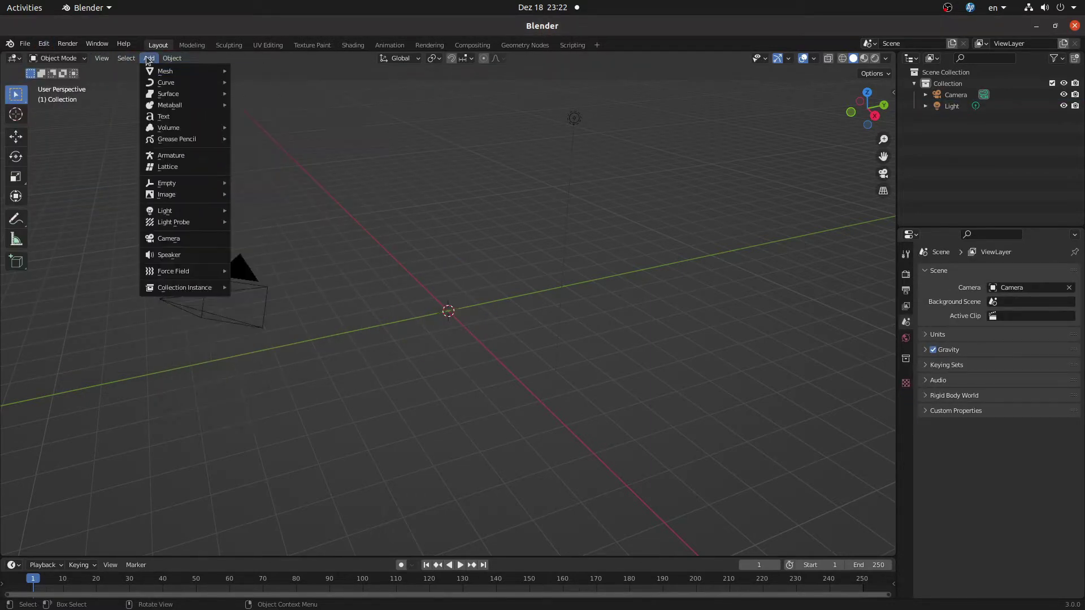
mouse_move(198, 76)
click(269, 189)
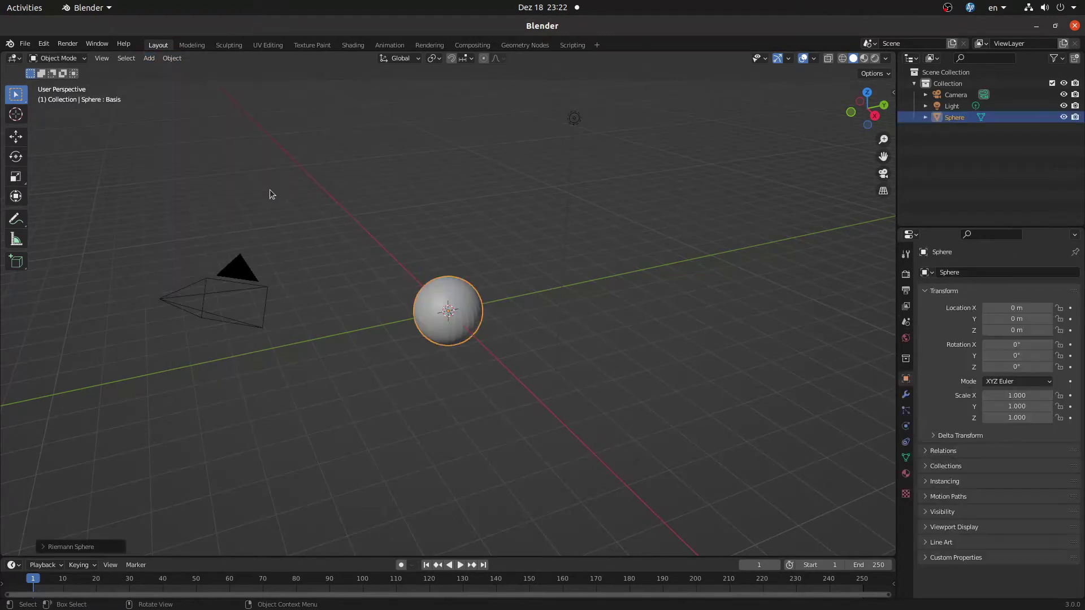
Show Material Preview shading and set the Riemann Sphere function to z*z*z-1
scroll(317, 359, up, 9)
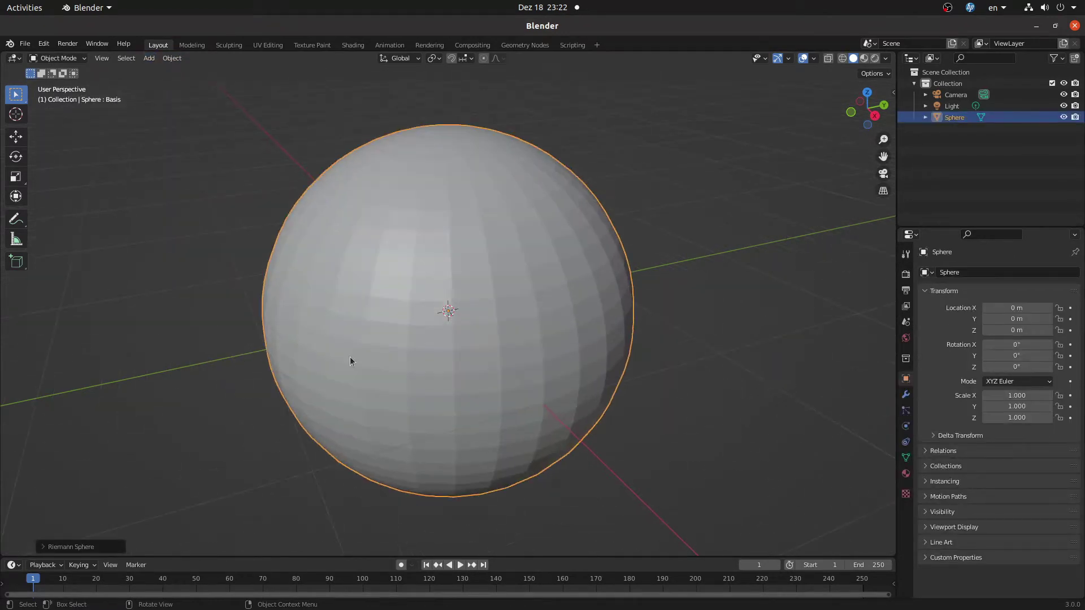
click(875, 58)
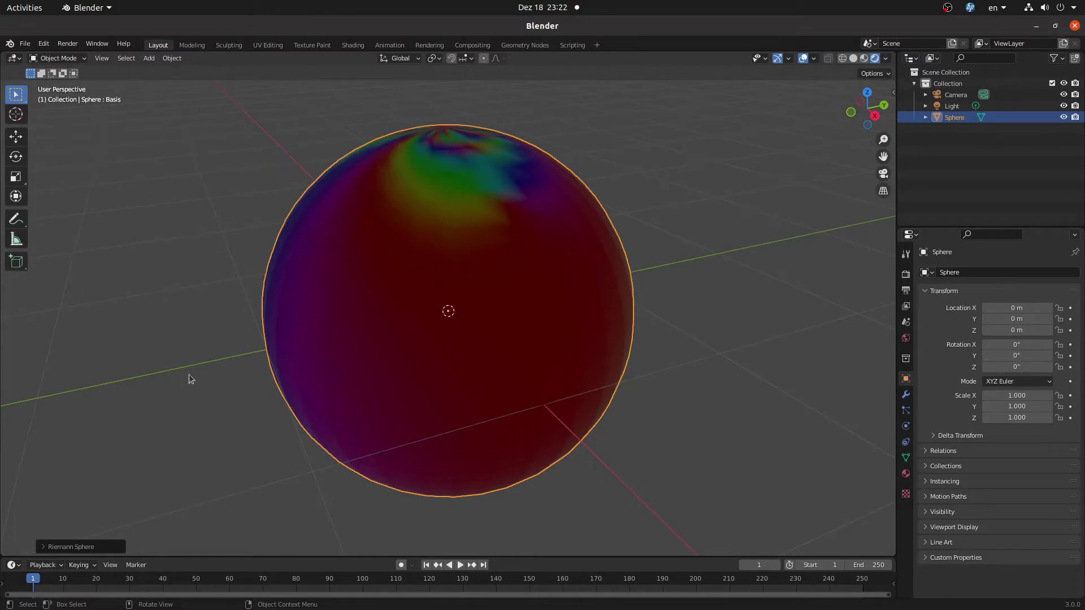
click(44, 548)
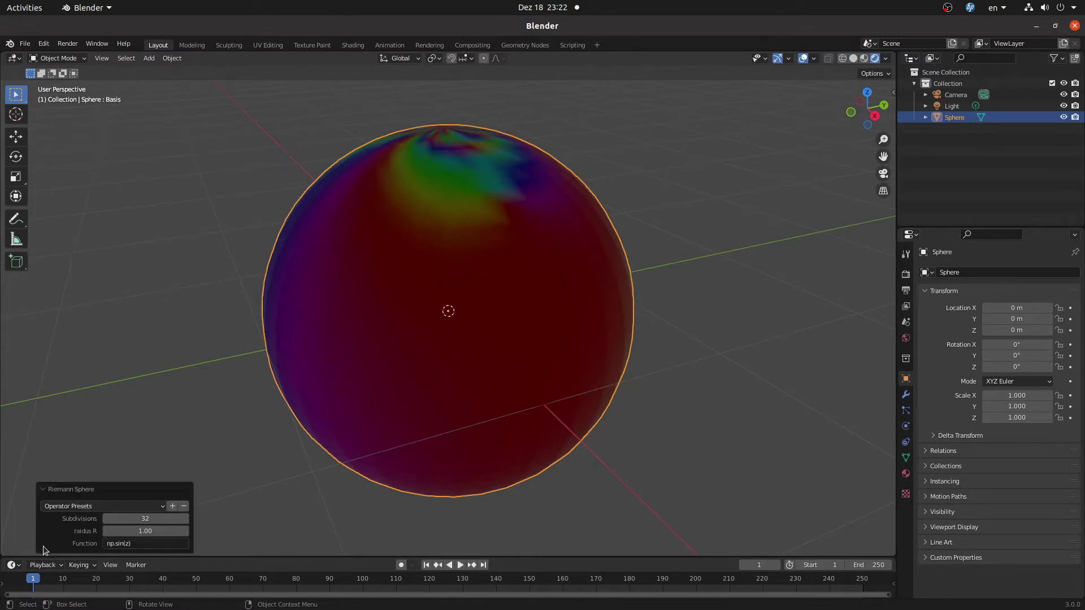
click(130, 545)
text(z*z*z-1)
key(Return)
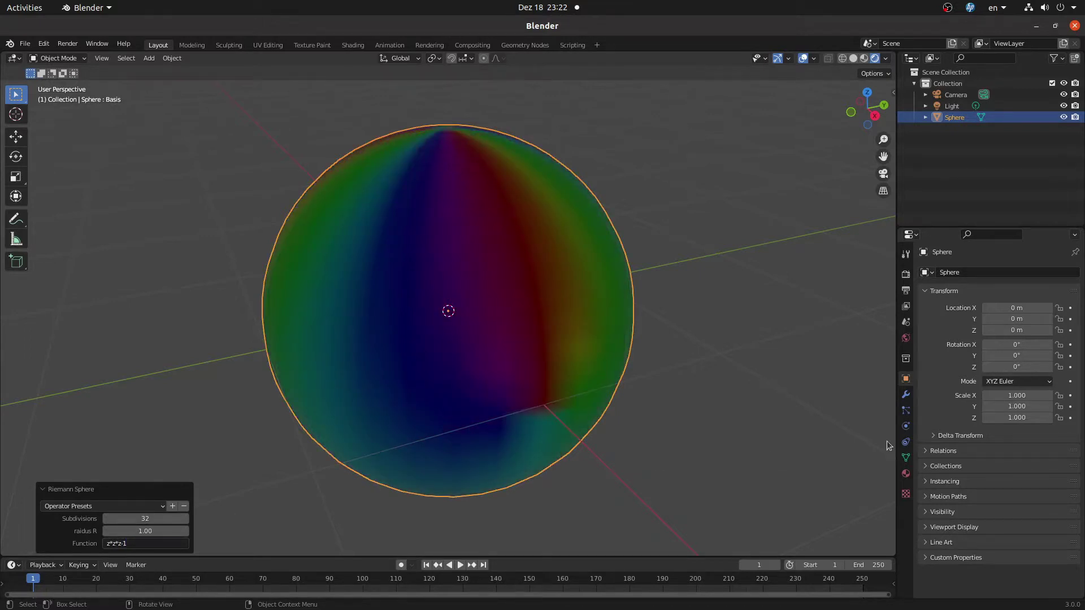
Raise the Profile shape key to 1.000 and orbit the view around the paraboloid
click(906, 457)
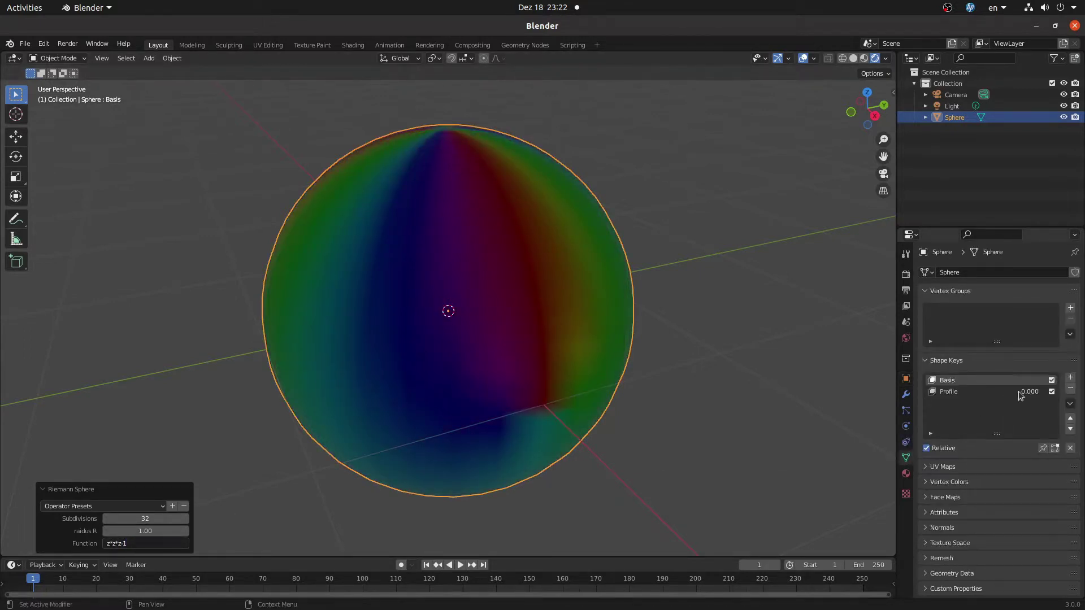
drag(994, 391, 1045, 391)
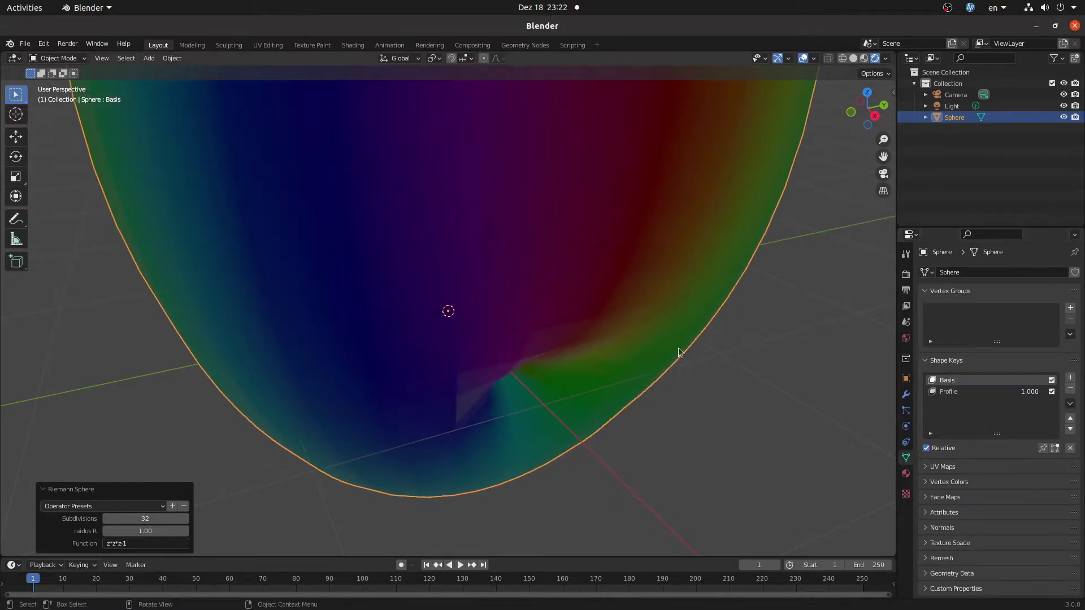
middle_drag(612, 390, 483, 165)
scroll(342, 355, down, 3)
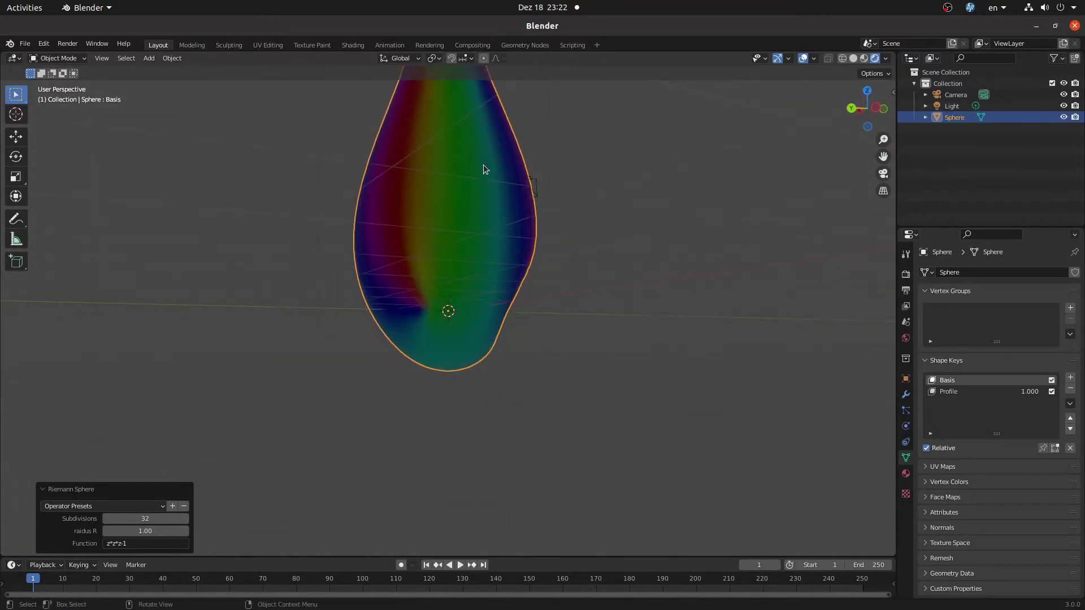
Set the Riemann Sphere Subdivisions to 256
click(140, 518)
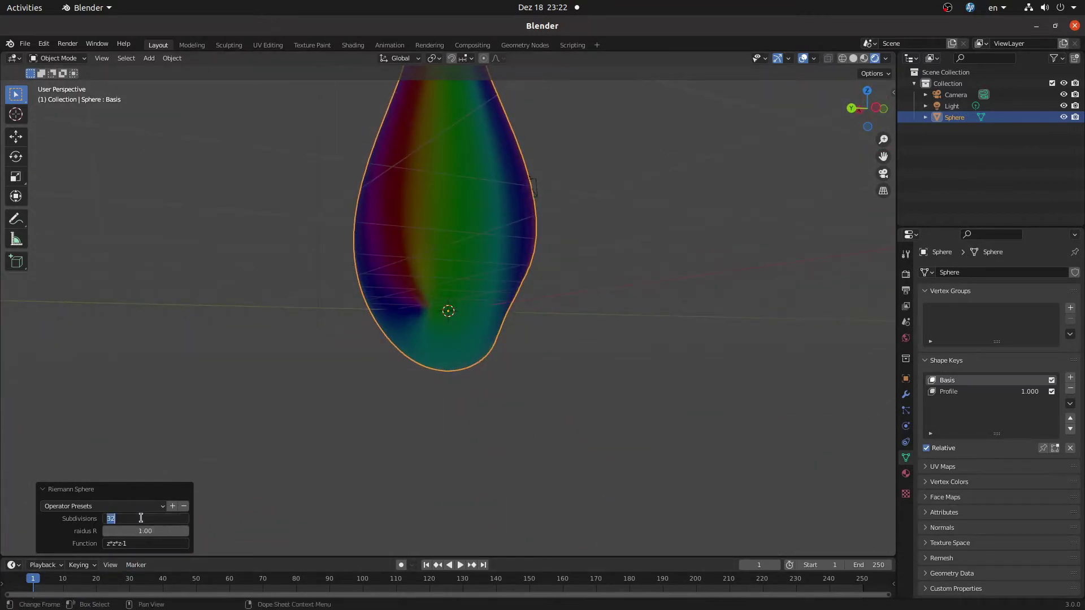
text(256)
key(Return)
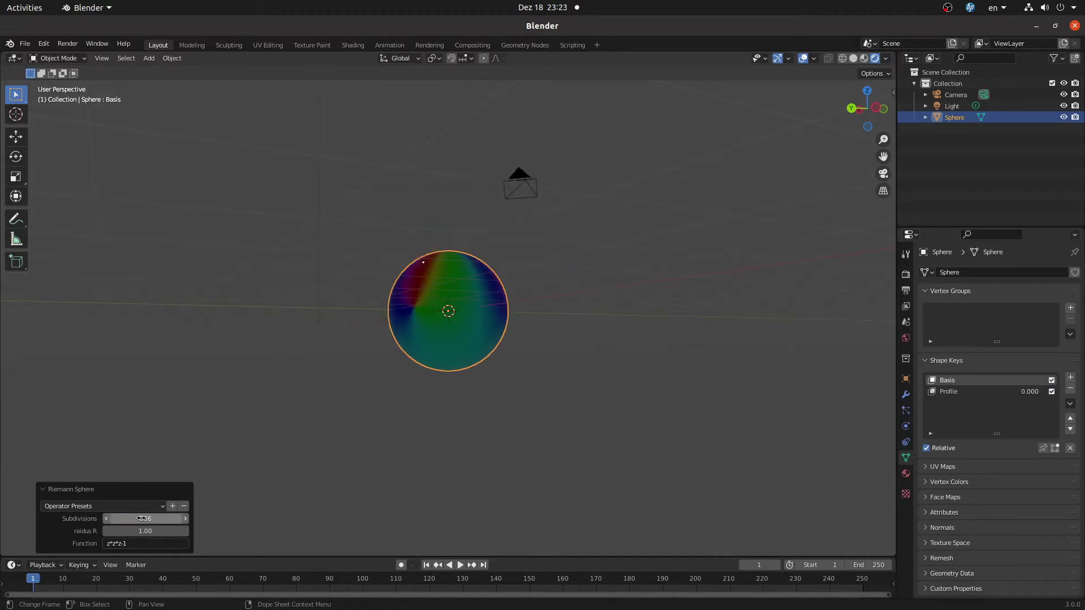
Raise Profile back to 1.000 and orbit slightly around the smoother paraboloid
scroll(498, 404, up, 7)
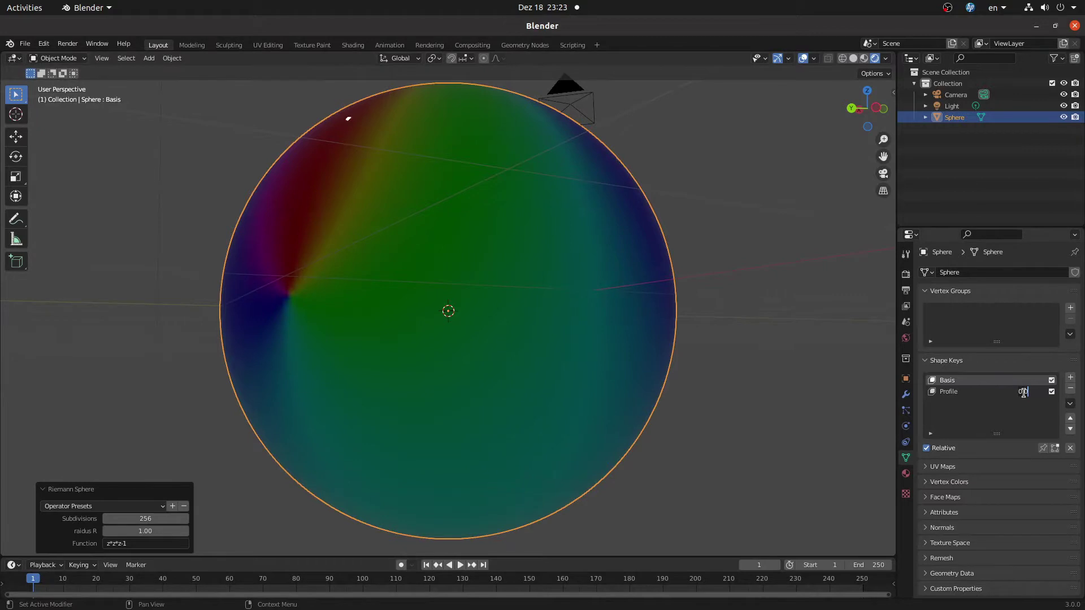
drag(1025, 397, 1057, 397)
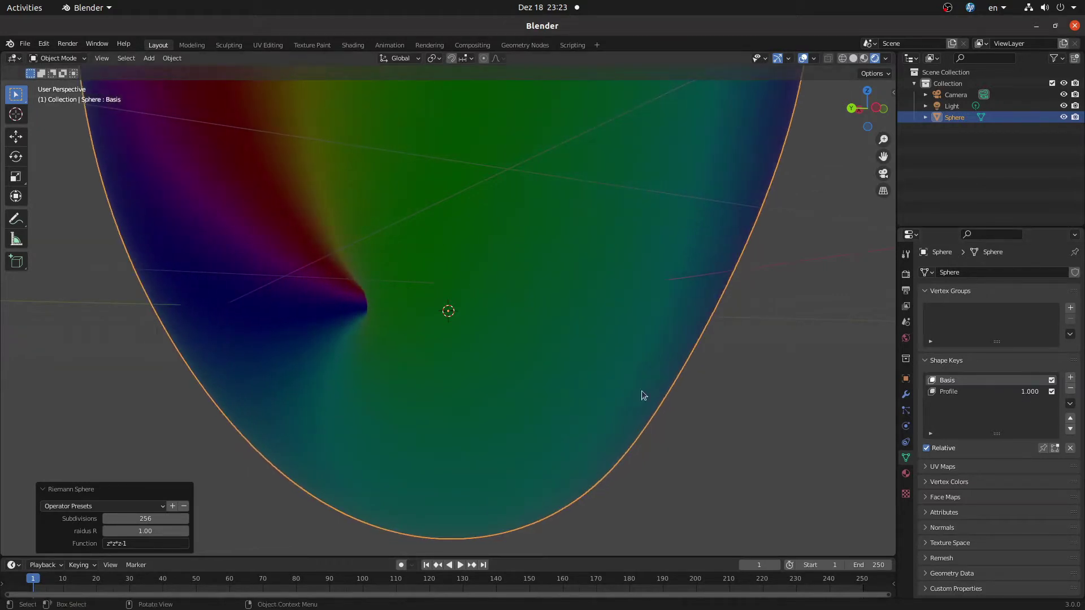
middle_drag(642, 395, 537, 394)
scroll(537, 394, down, 4)
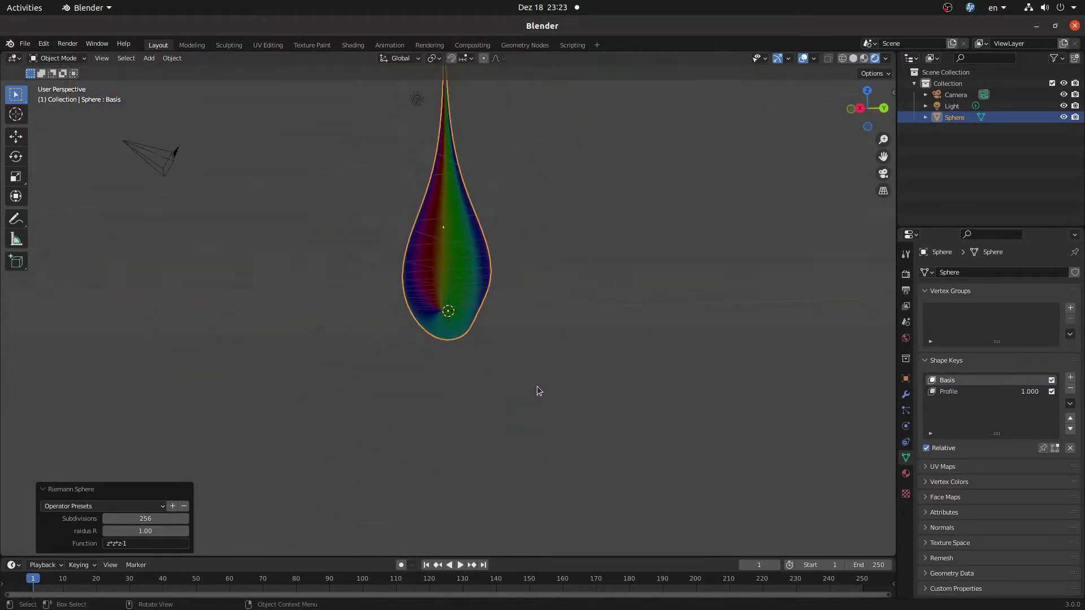
Rebuild the sphere with the function np.exp(z) and orbit to view its colours
click(137, 541)
text(np.exp(z))
key(Return)
middle_drag(463, 344, 453, 425)
scroll(454, 425, up, 4)
scroll(454, 425, down, 2)
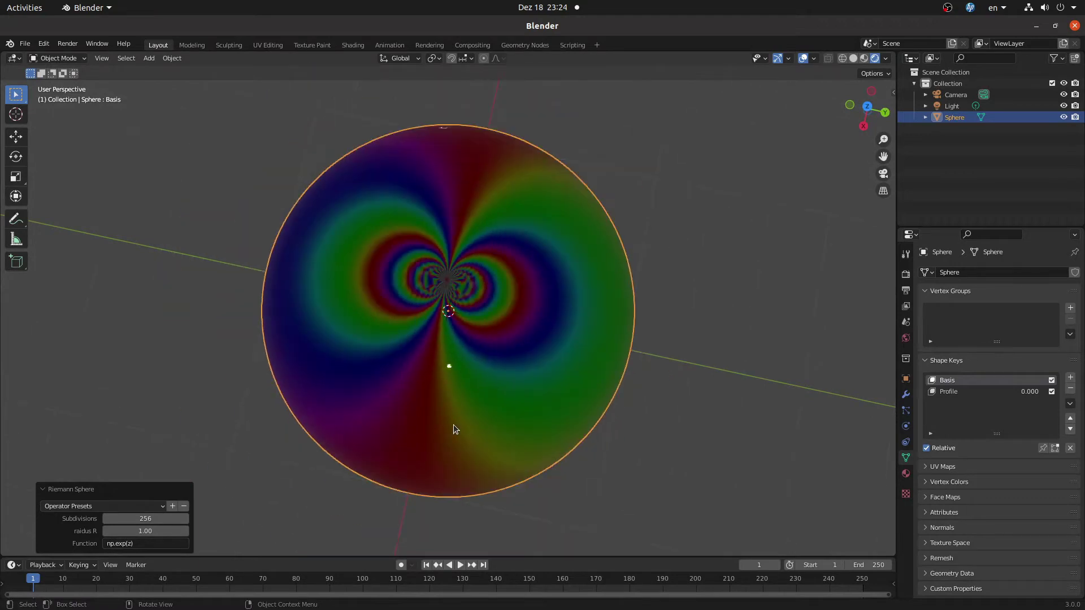
Change the sphere's function to np.tan(z) and orbit around the rebuilt sphere
click(143, 543)
text(np.tan(z))
key(Return)
middle_drag(334, 503, 349, 473)
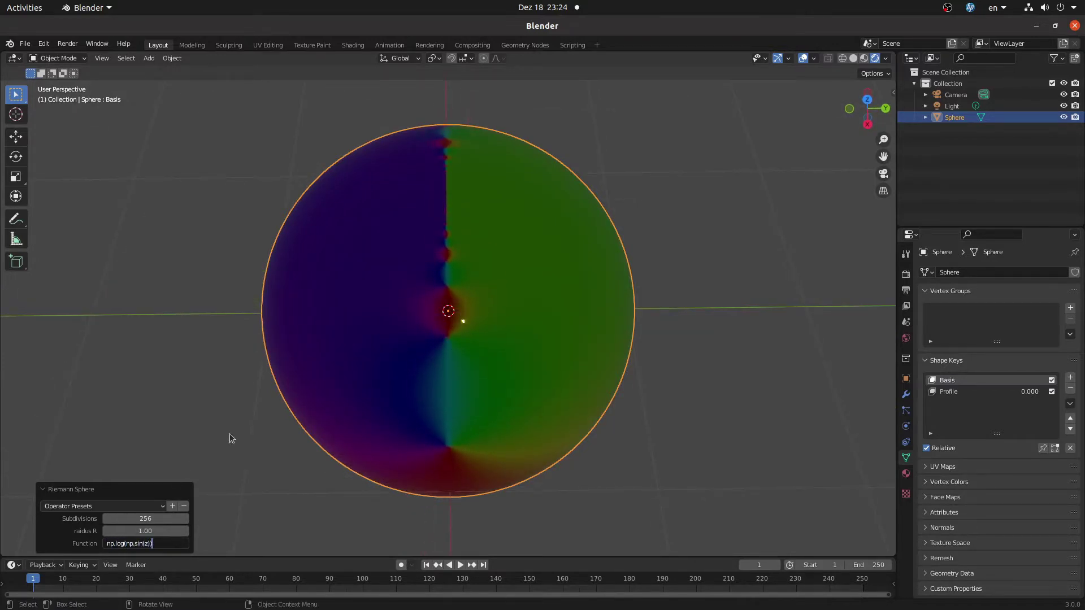
key(Return)
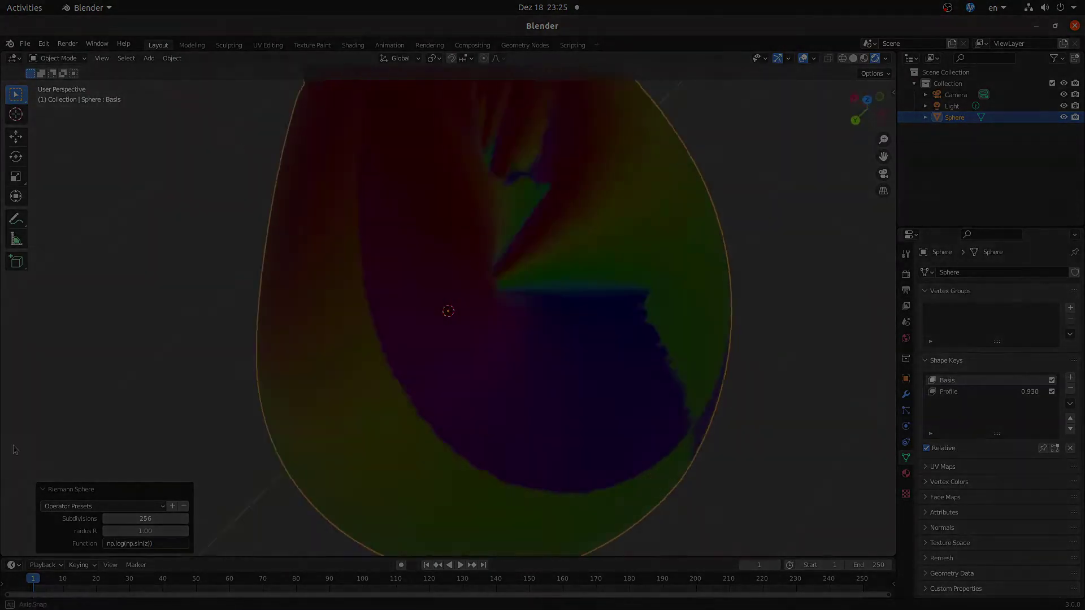
middle_drag(252, 412, 314, 461)
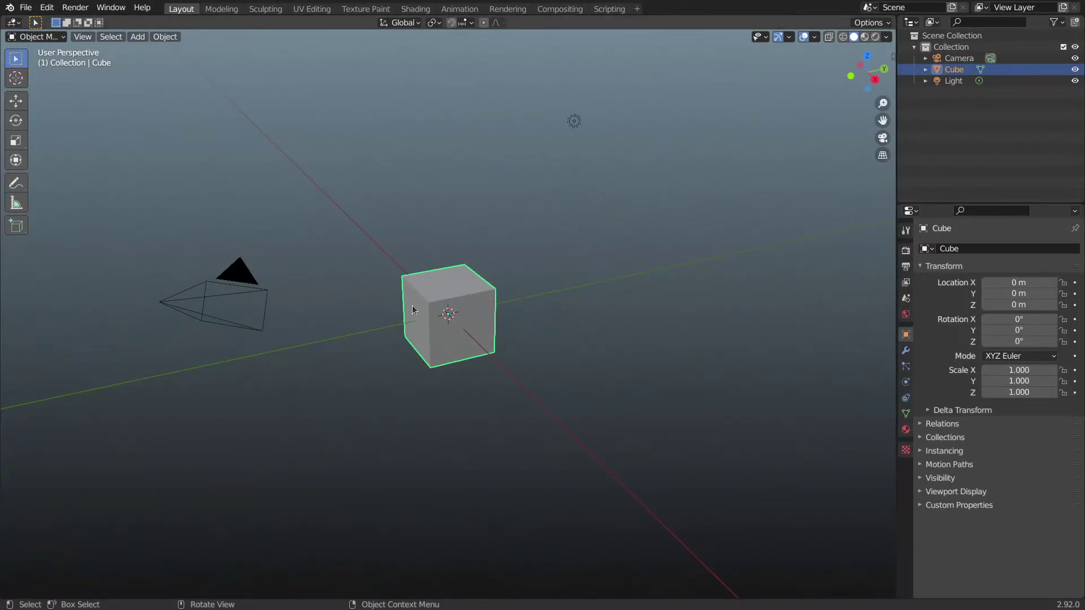
Replace the cube with a framed plane and split off an editor area below the viewport
key(x)
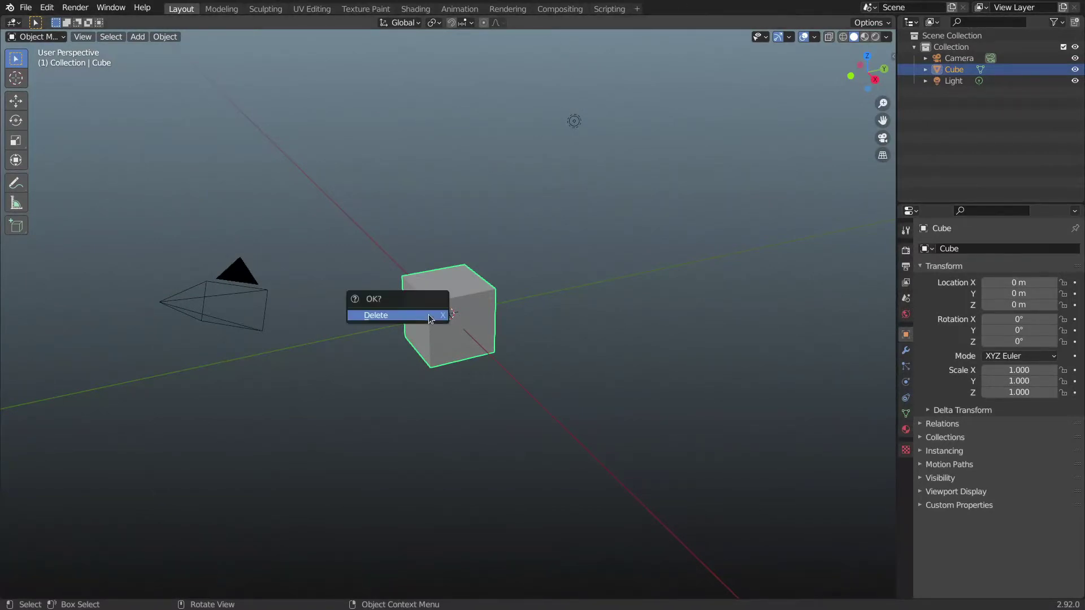
click(430, 319)
key(shift+a)
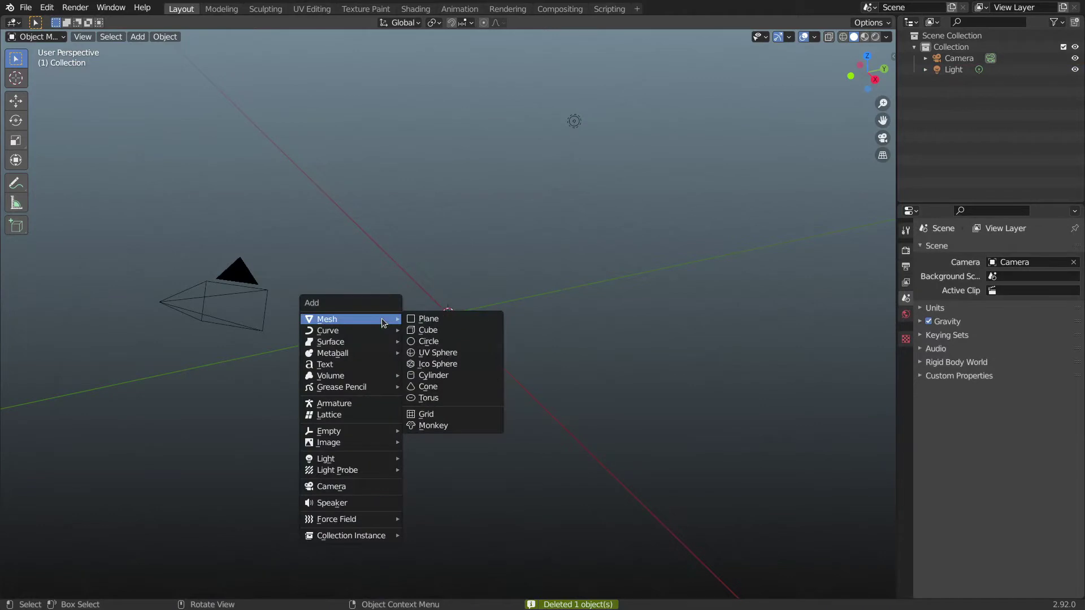
click(428, 319)
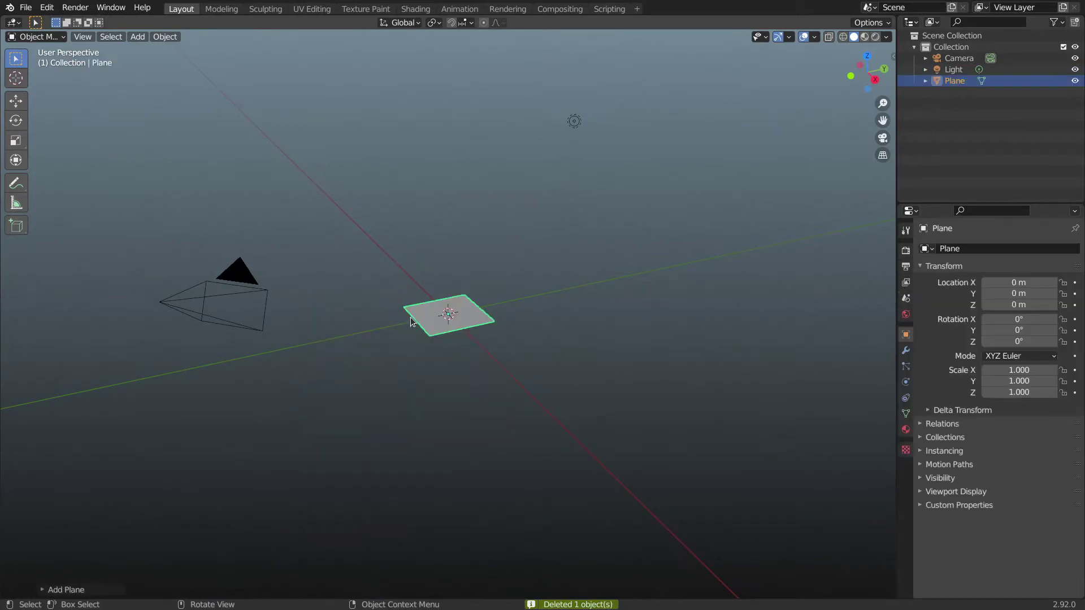
key(KP_Decimal)
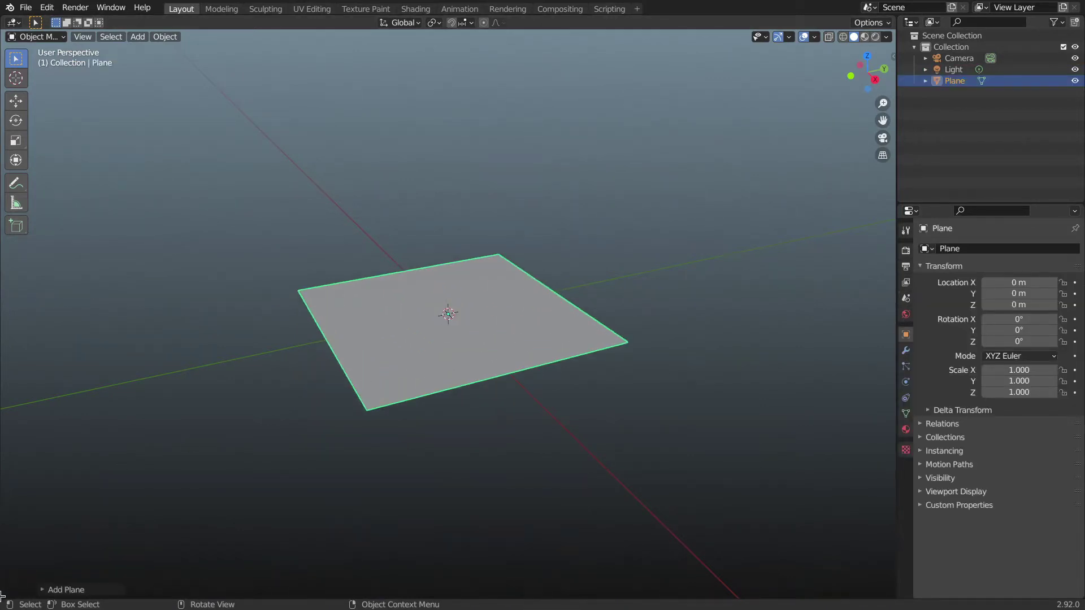
drag(2, 596, 5, 459)
Turn the new area into a Shader Editor and create a new material for the plane
click(13, 464)
click(45, 567)
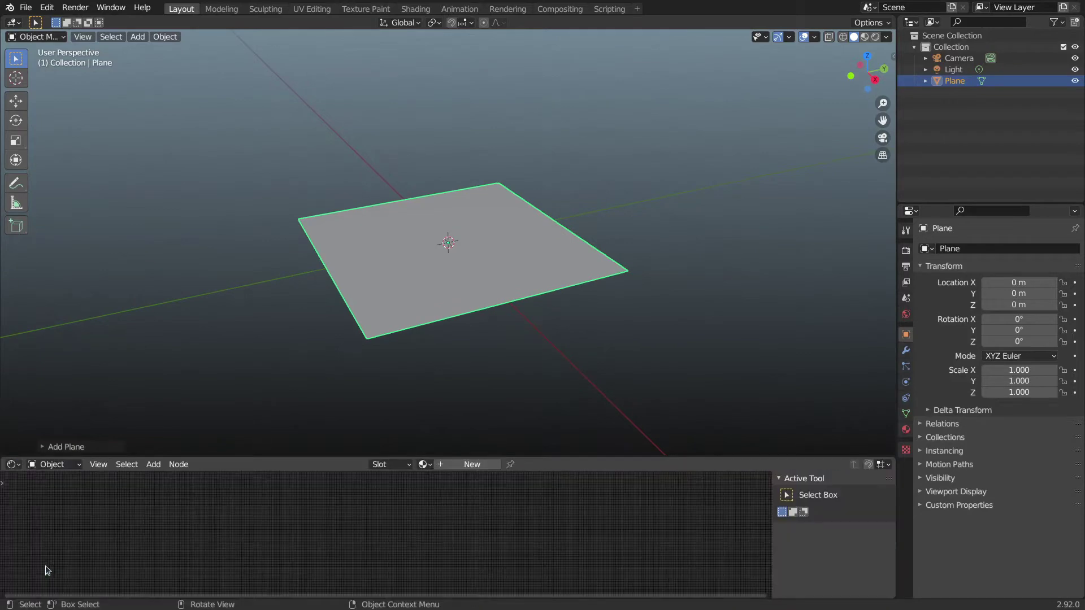
click(452, 464)
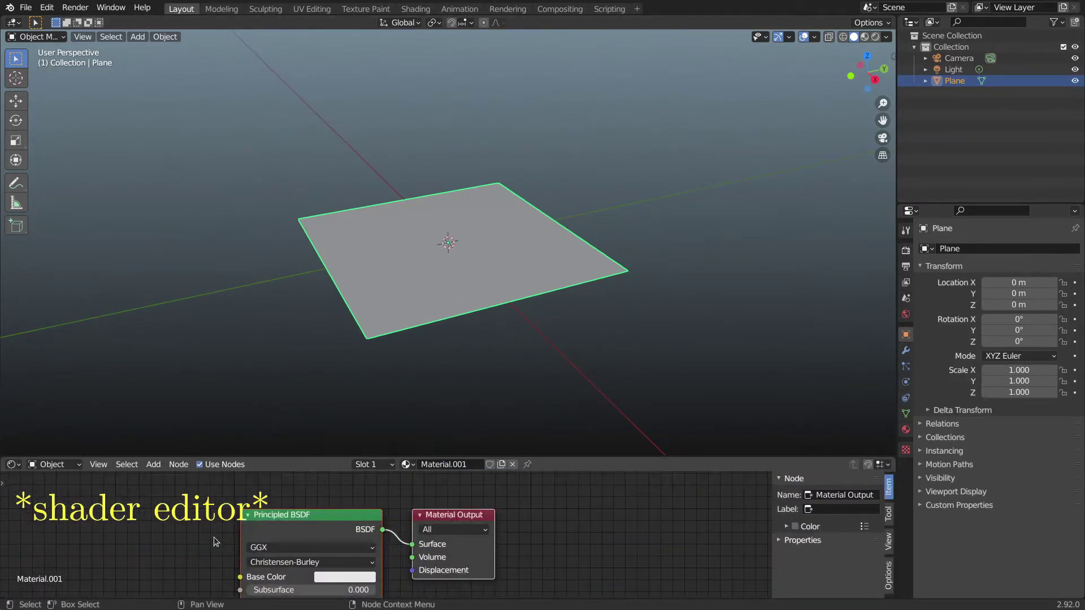
scroll(151, 536, up, 2)
middle_drag(151, 537, 318, 531)
Feed an earth_texture1to1_hi.jpg Image Texture into Base Color and preview the material
click(153, 465)
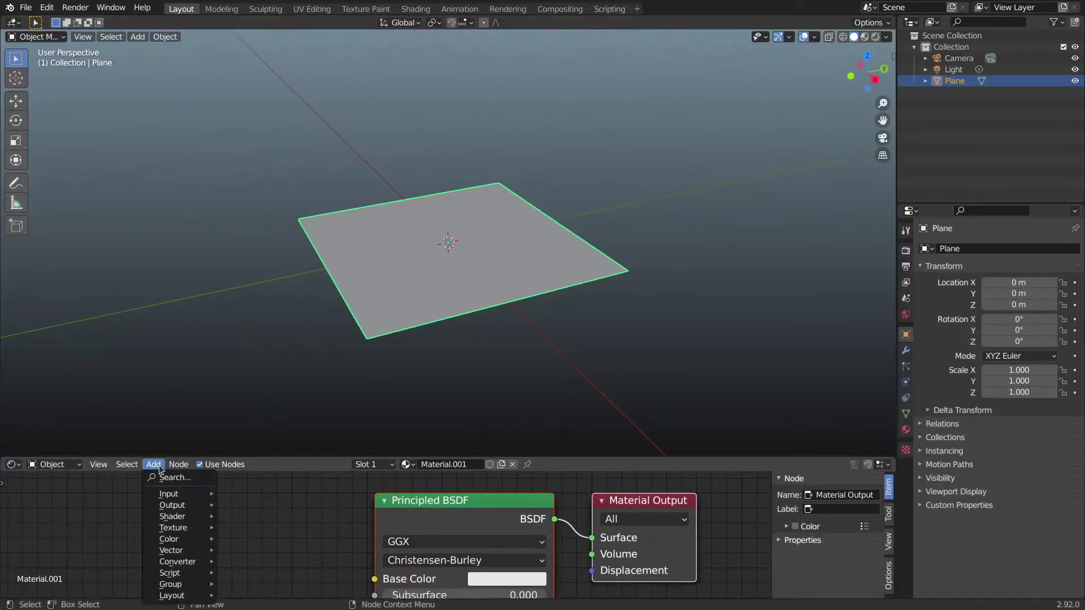
mouse_move(172, 527)
click(248, 429)
click(167, 488)
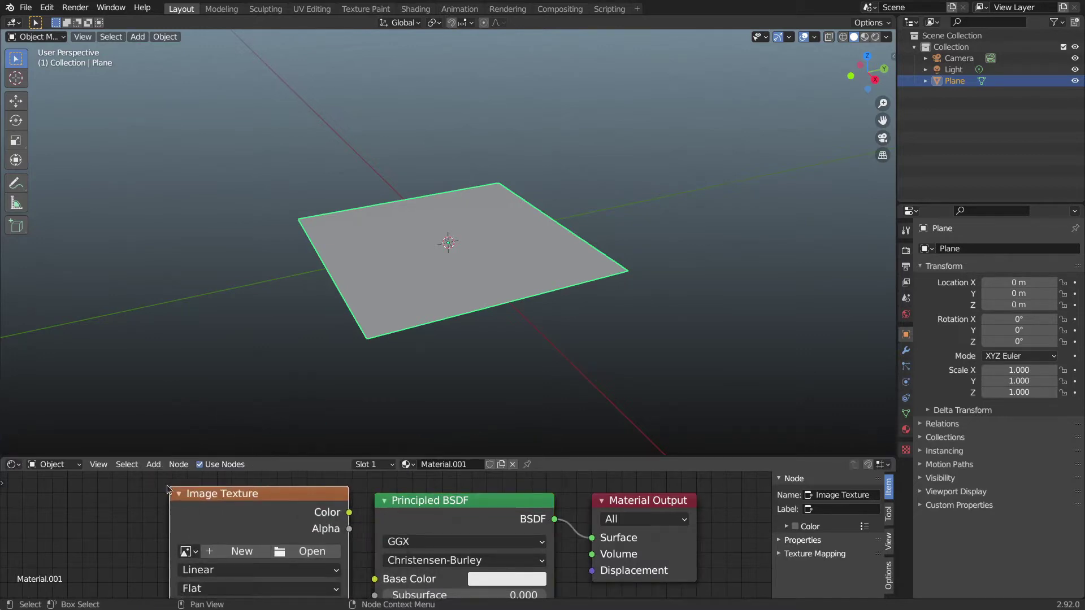
click(305, 551)
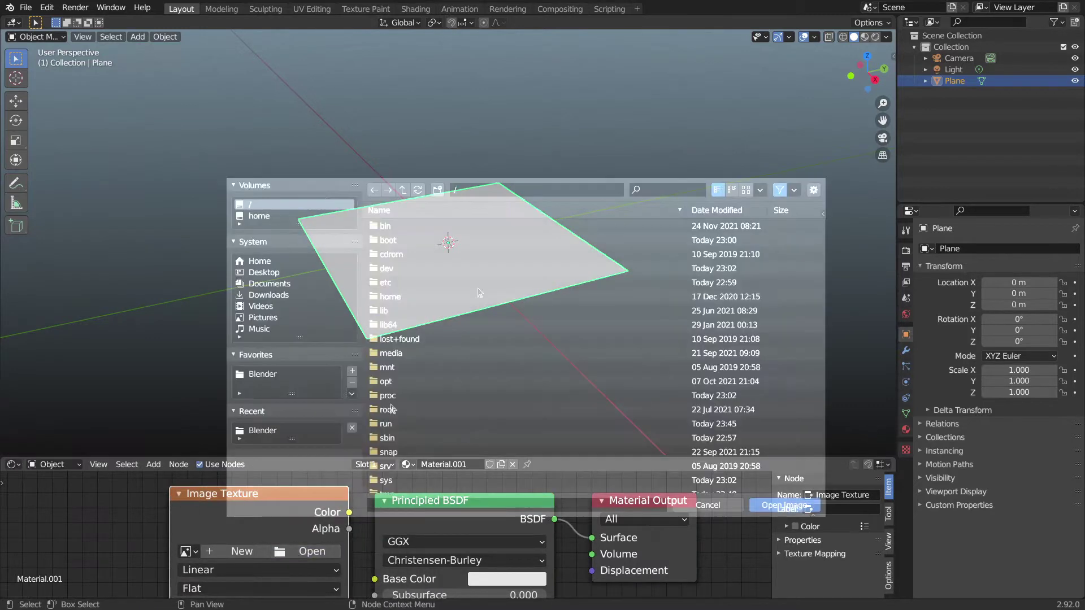
click(263, 374)
key(Escape)
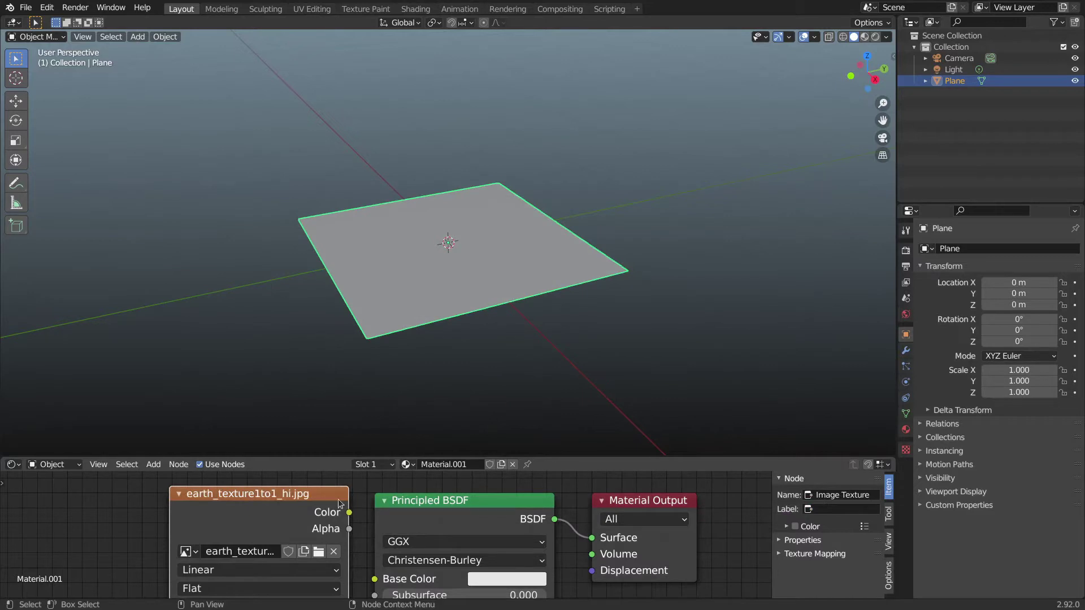
drag(346, 513, 374, 579)
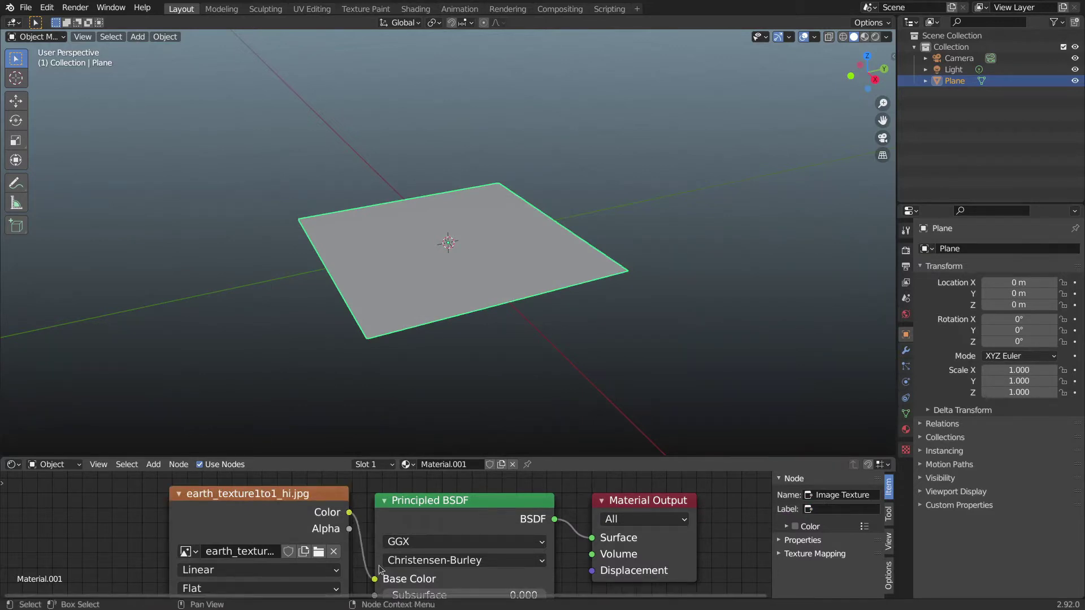
click(876, 37)
View the plane from above, set the world colour to black, and close the shader editor
middle_drag(270, 331, 361, 416)
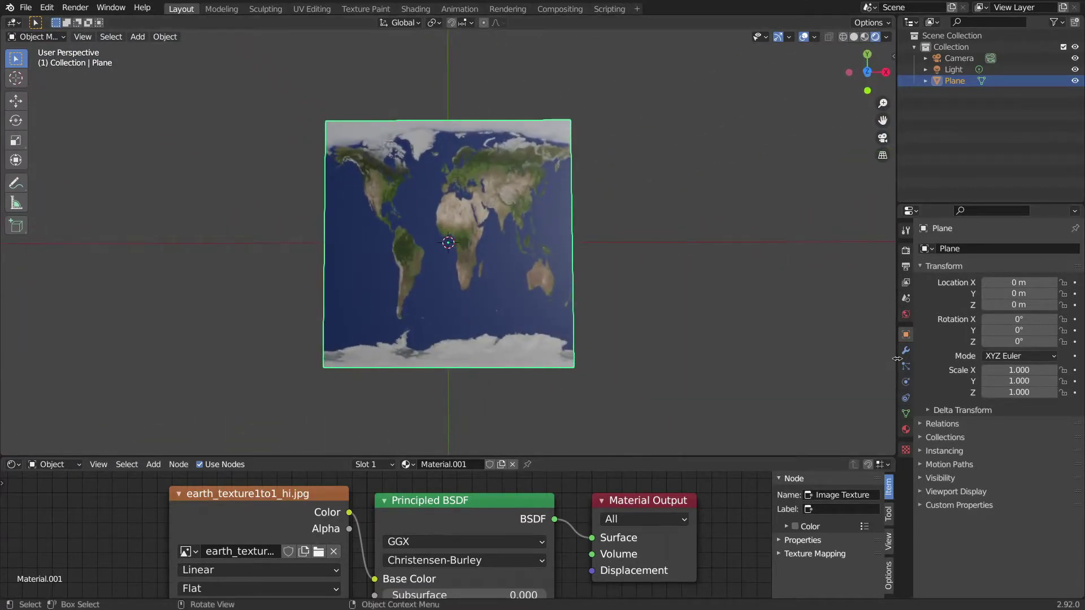
click(906, 314)
click(1005, 324)
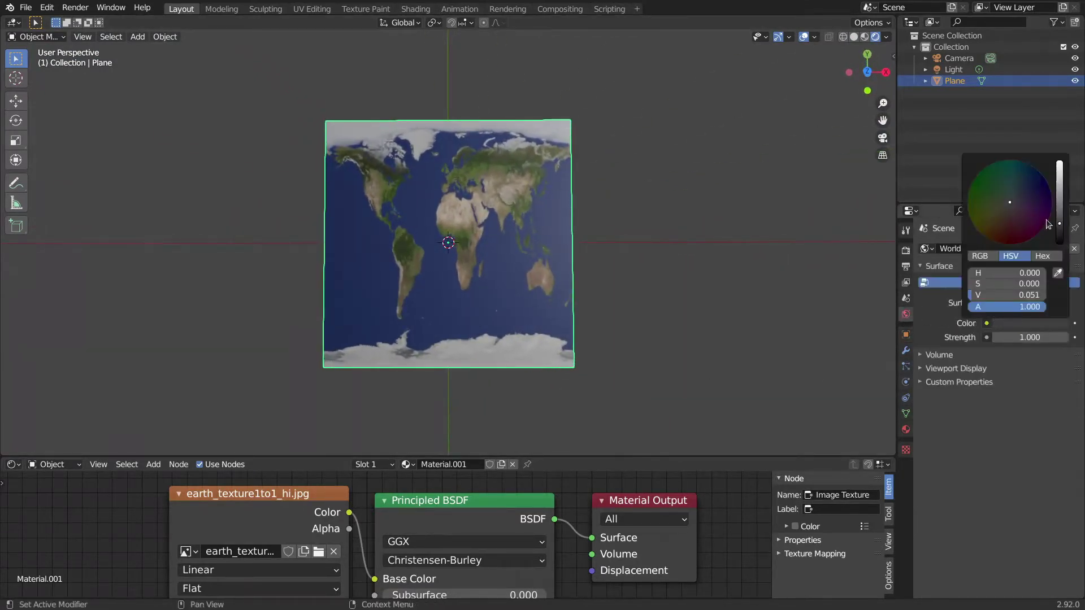
drag(1061, 224, 1059, 243)
scroll(727, 298, up, 4)
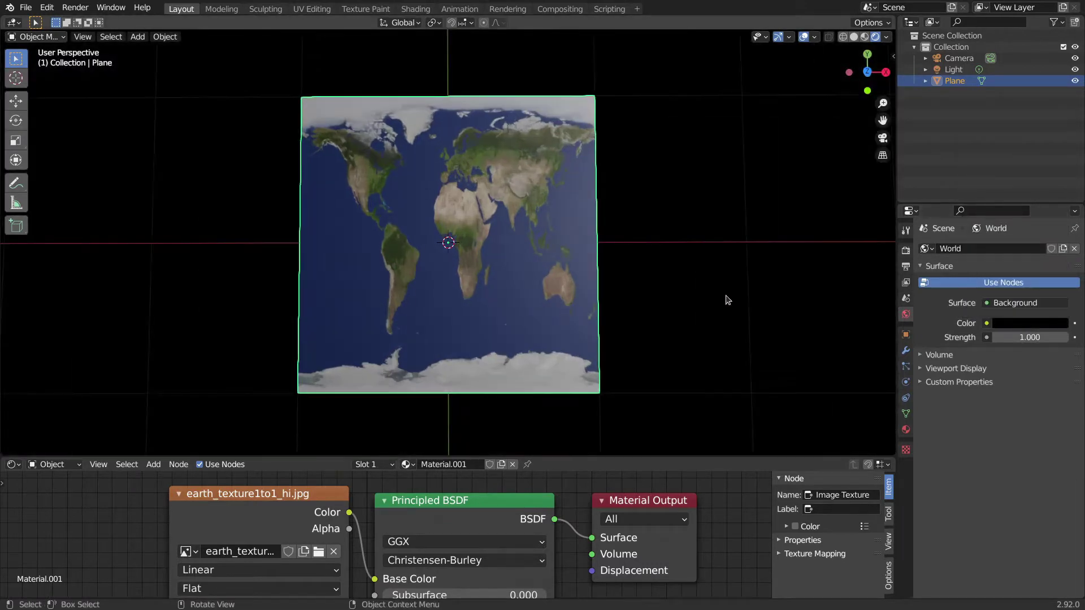
scroll(727, 300, down, 1)
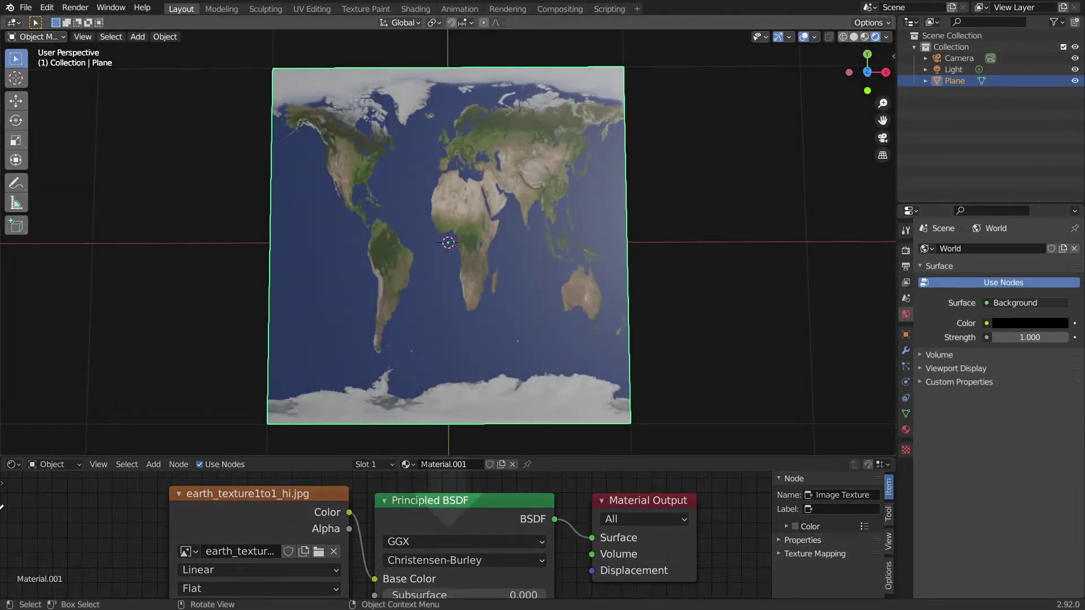
drag(1, 452, 34, 526)
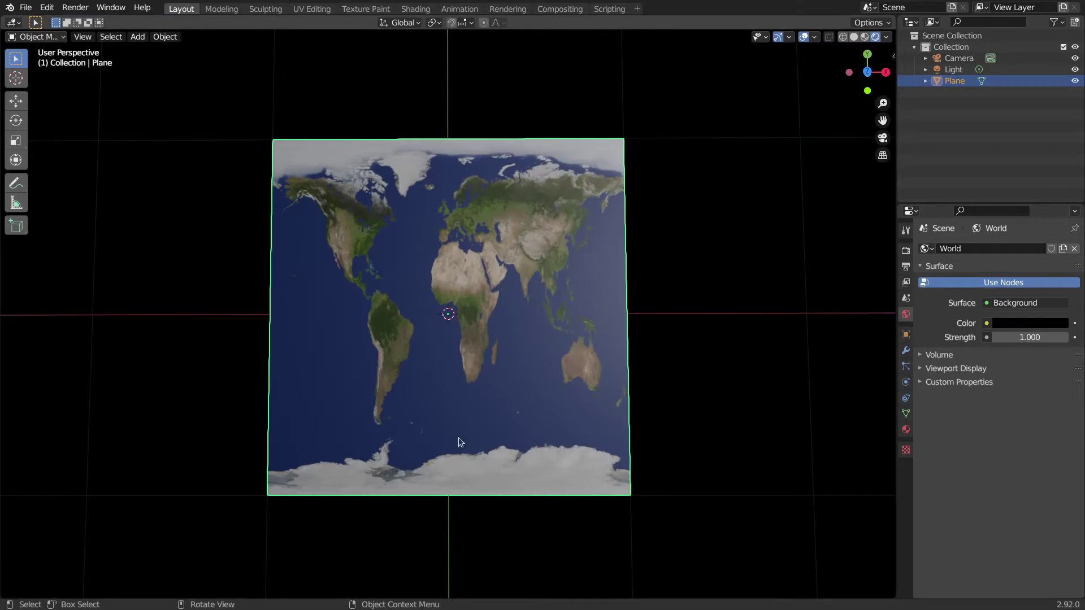
click(40, 33)
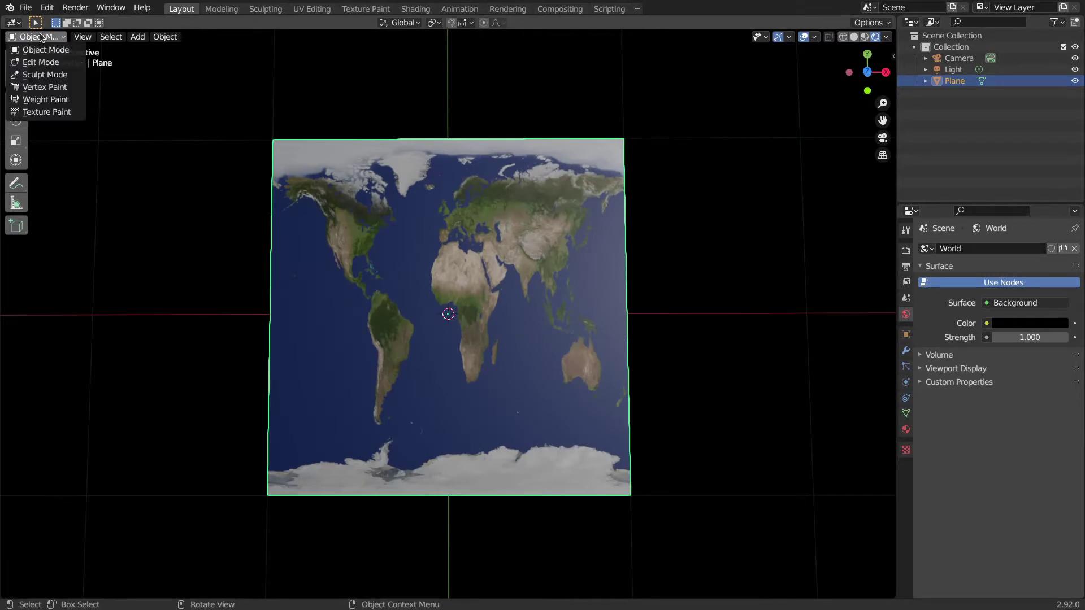
In Edit Mode, add a horizontal loop cut with 25 cuts across the plane
click(39, 58)
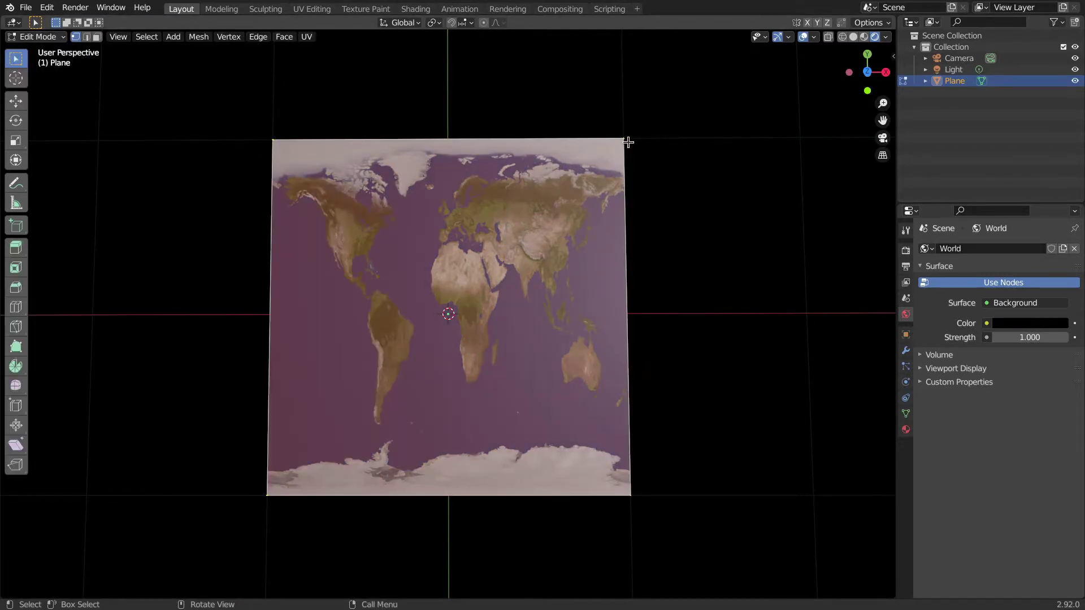
click(16, 307)
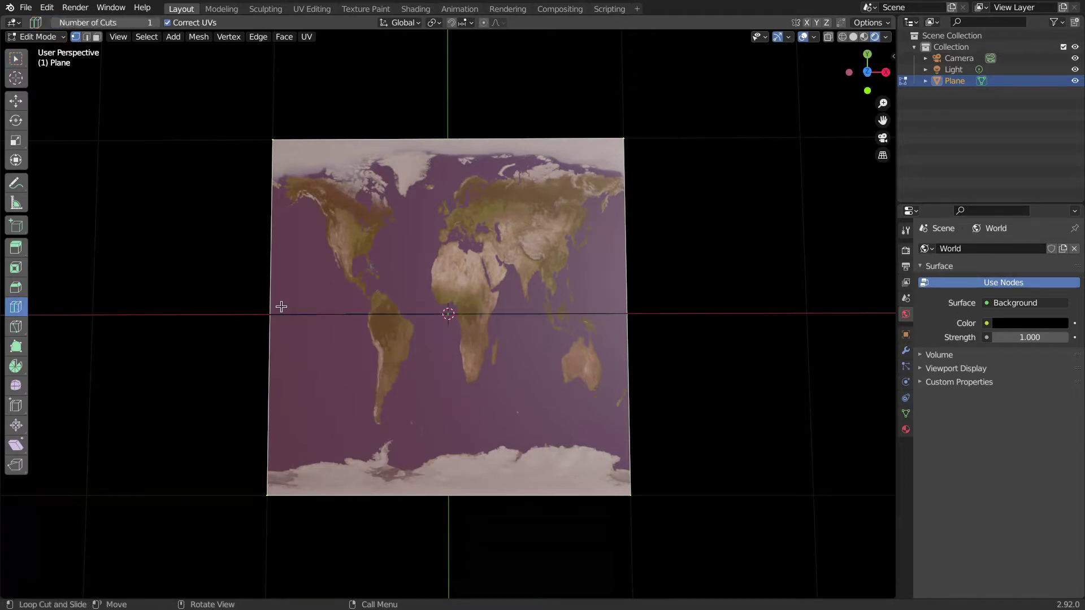
click(280, 305)
click(43, 591)
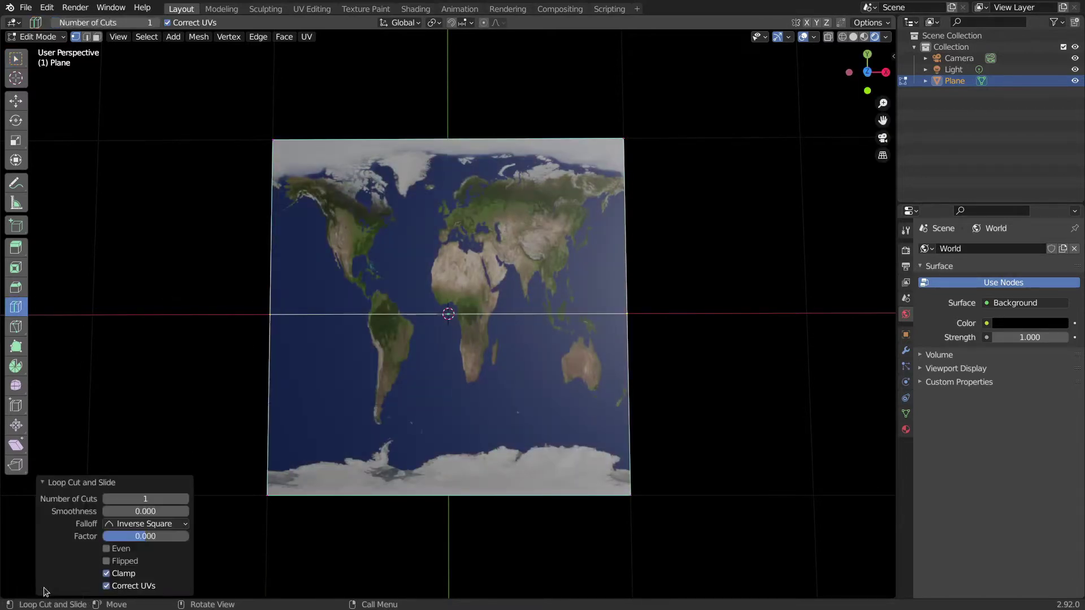
click(146, 498)
text(25)
key(Return)
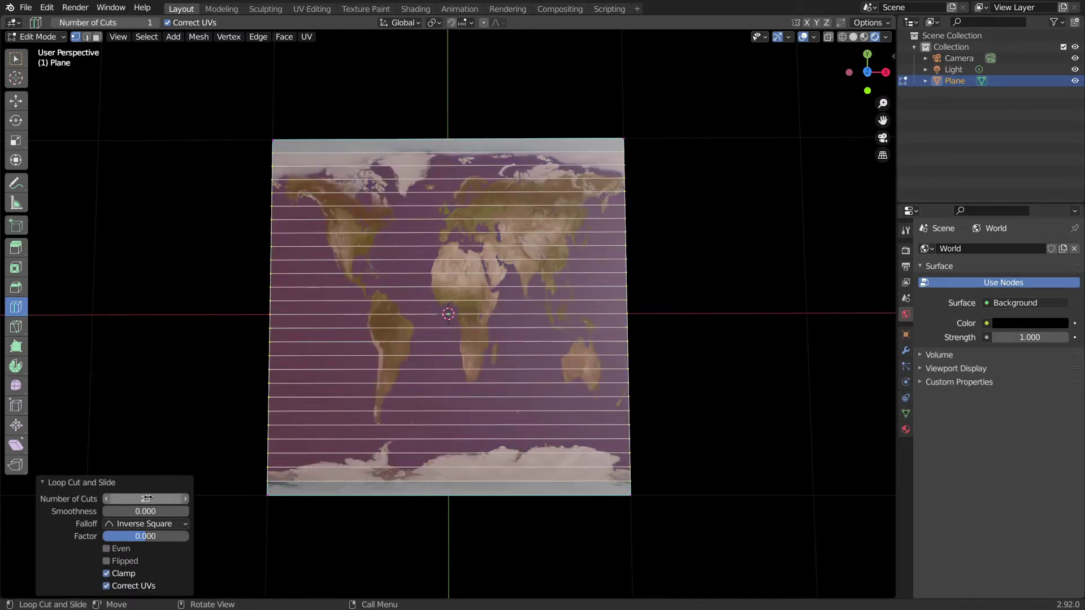
Add a vertical loop cut with 25 cuts, then return to Object Mode
click(319, 227)
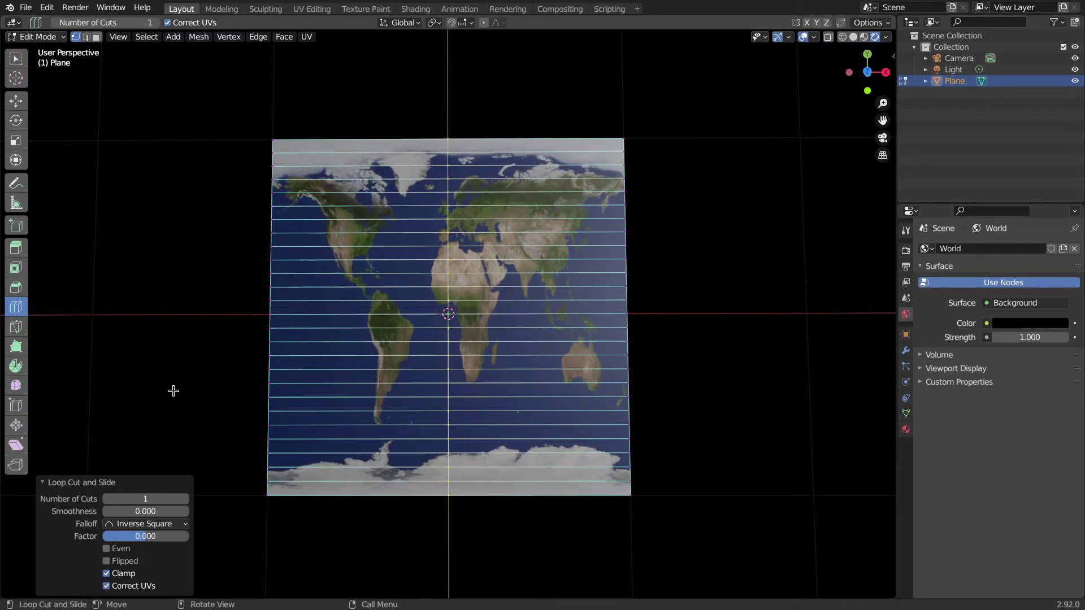
click(148, 498)
key(Return)
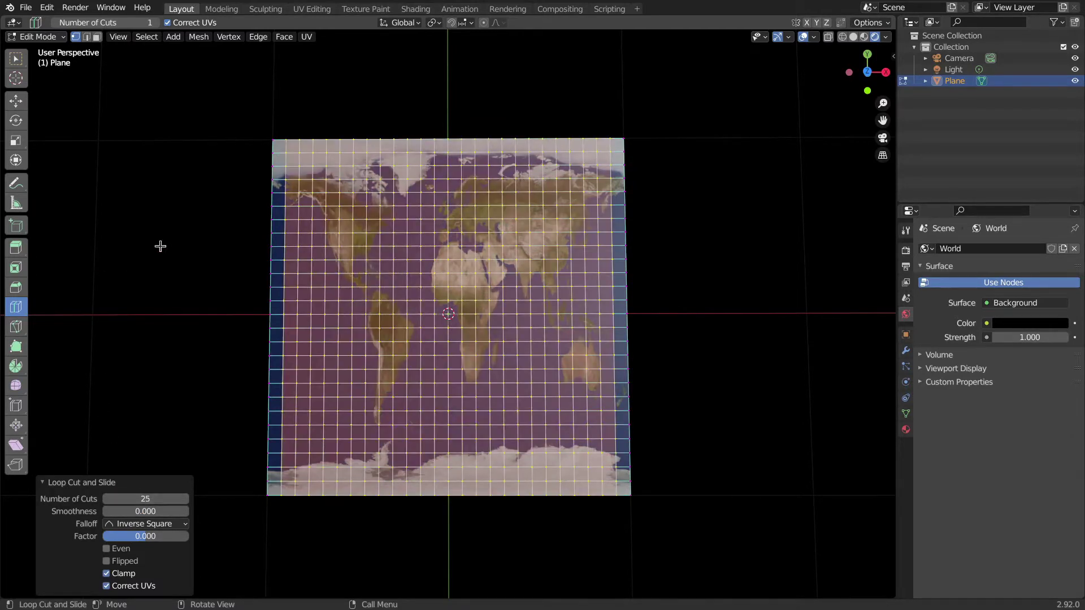
click(32, 37)
click(31, 25)
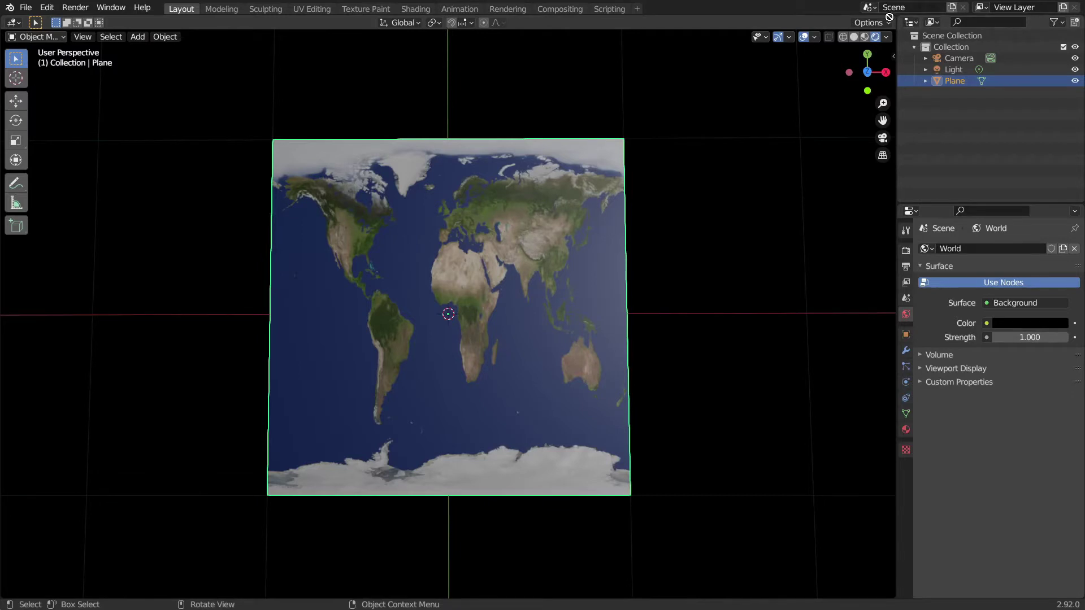
Split the viewport vertically and switch the new right-hand area to a Text Editor
drag(891, 21, 619, 21)
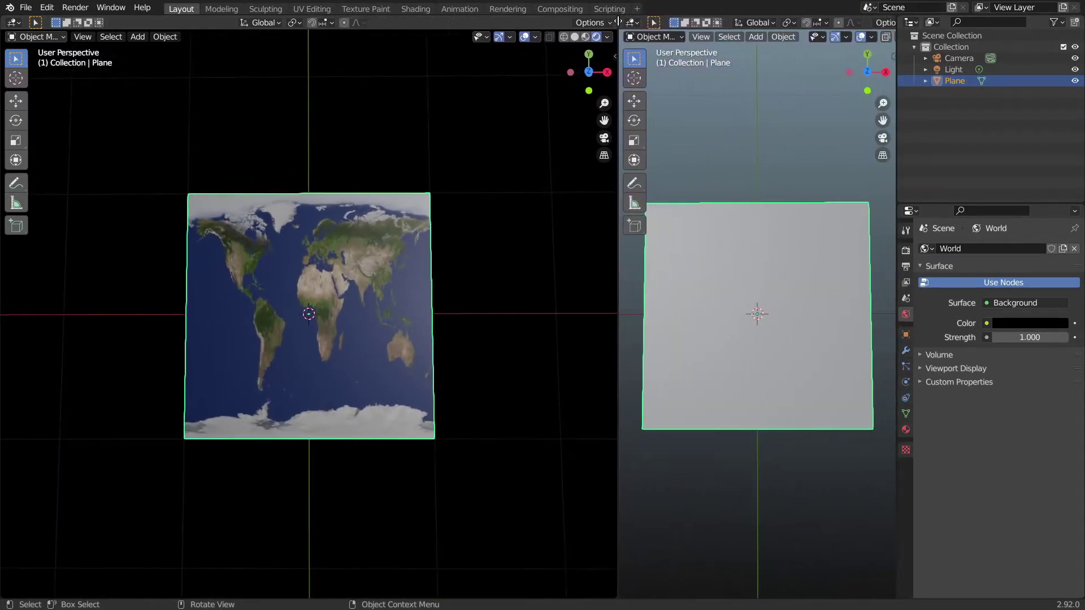
click(642, 39)
click(631, 22)
click(484, 54)
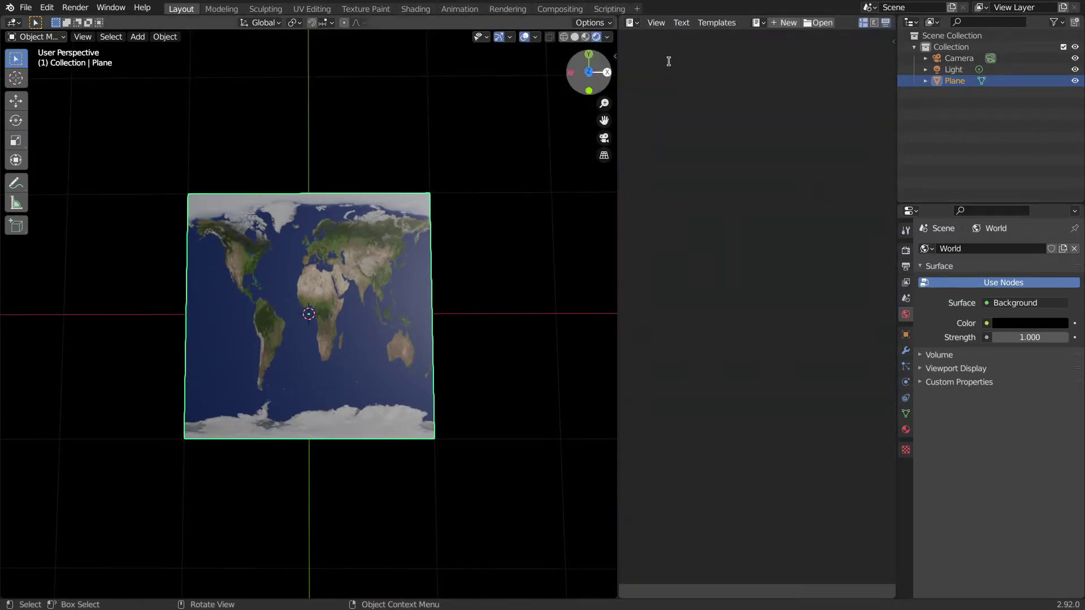